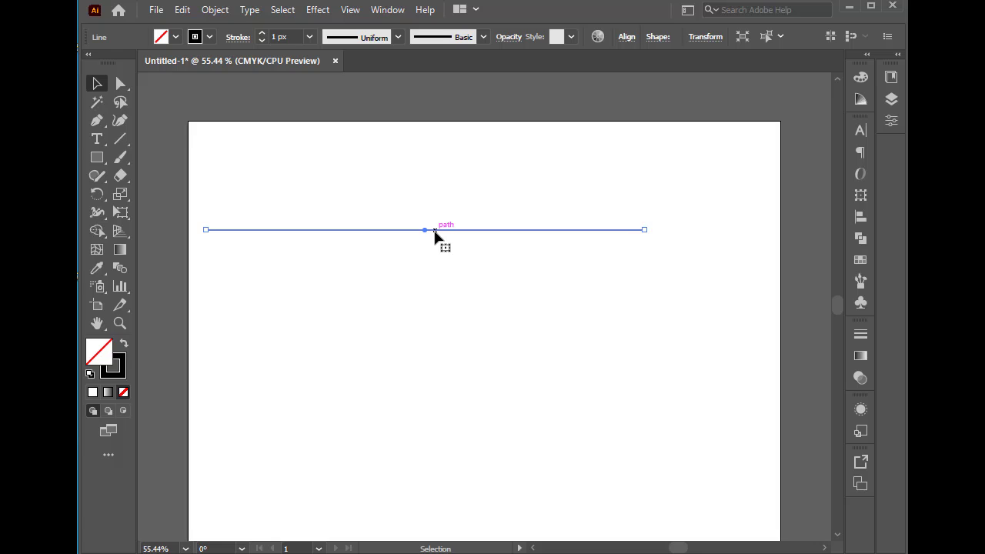
Step: Duplicate the horizontal line into three parallel lines, with the lower two close together and a wider gap below the top one
drag(432, 235, 507, 256)
click(550, 292)
click(506, 226)
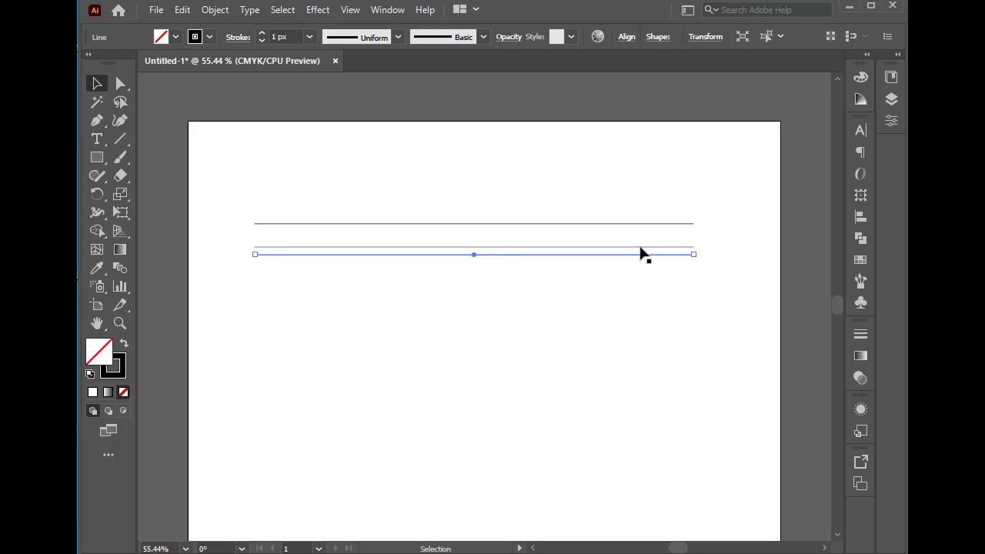
click(671, 224)
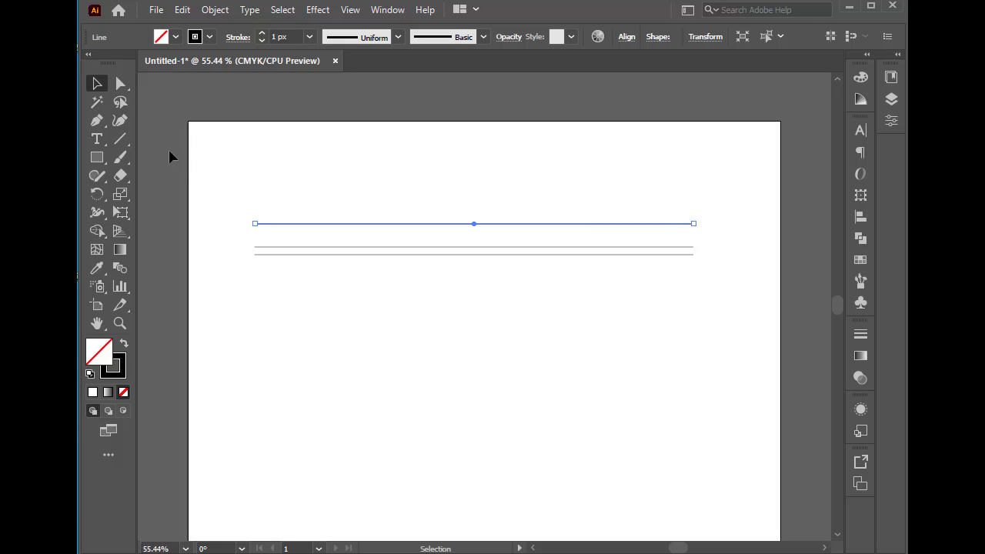
Step: Draw a vertical line crossing the middle of the three horizontal lines and duplicate it a short distance to its left
click(123, 140)
drag(473, 223, 471, 451)
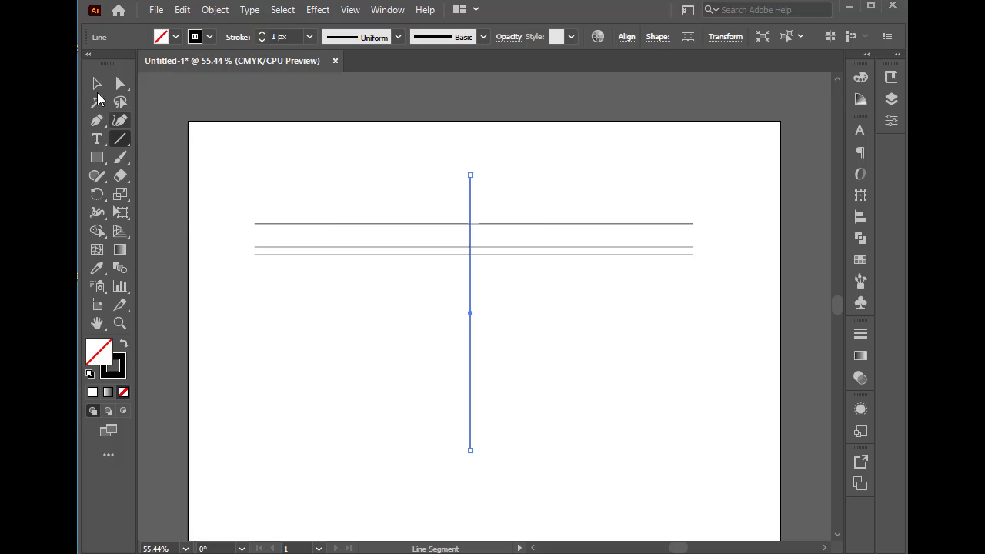
click(97, 84)
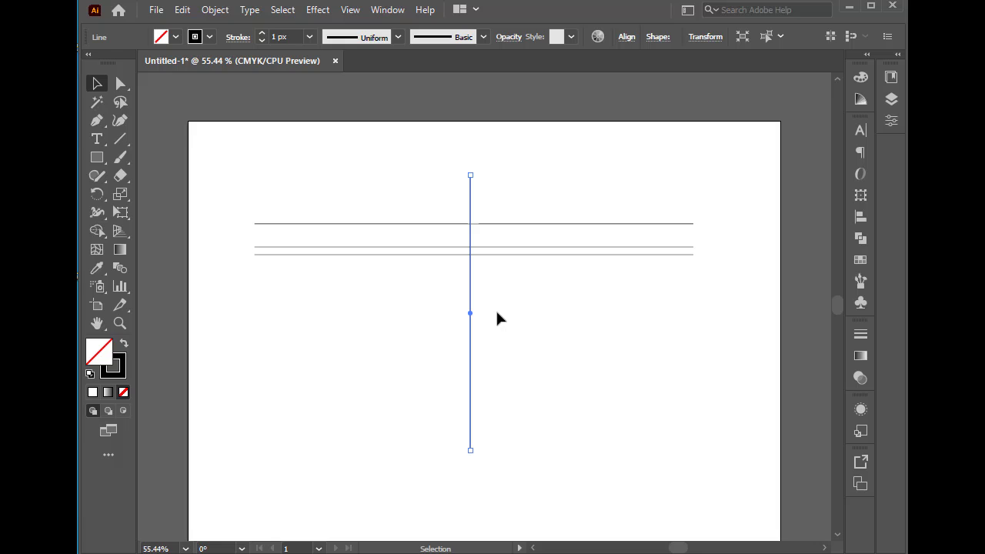
click(478, 289)
drag(470, 292, 450, 302)
click(553, 303)
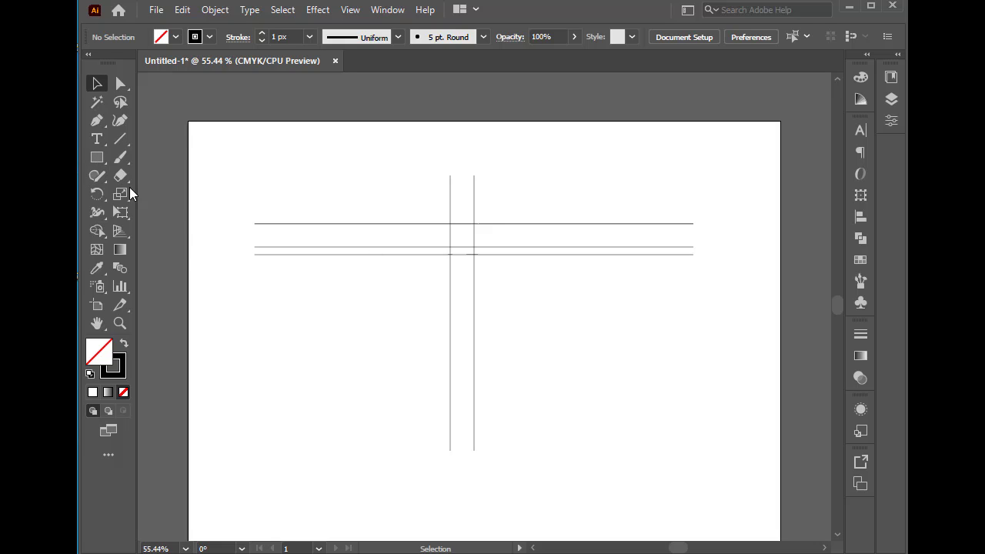
Step: Draw a small circle centred on the right vertical line, just below the lowest horizontal line
key(l)
drag(474, 272, 493, 262)
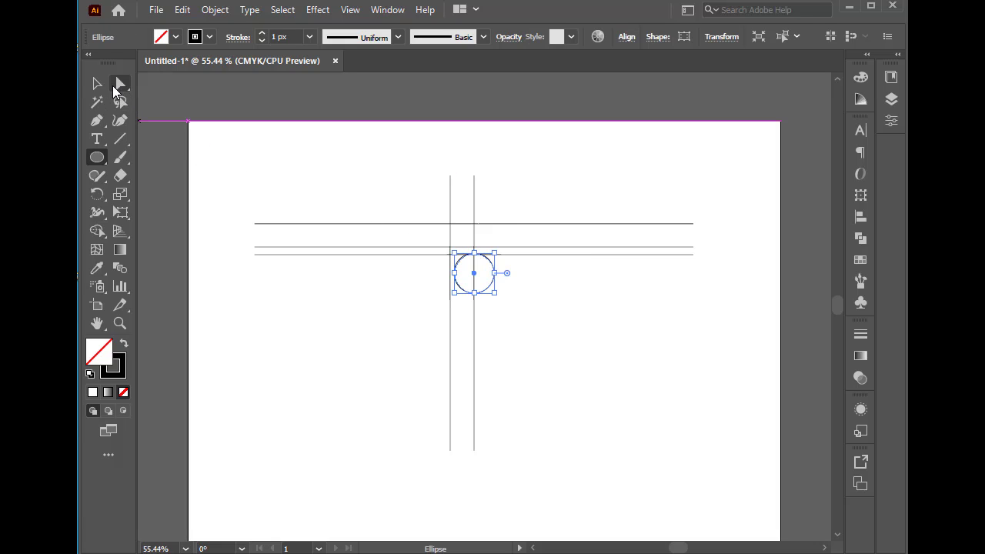
click(115, 87)
click(98, 87)
Step: Slightly enlarge the small circle and reposition it on the right vertical line so its top touches the middle horizontal line
scroll(495, 299, up, 4)
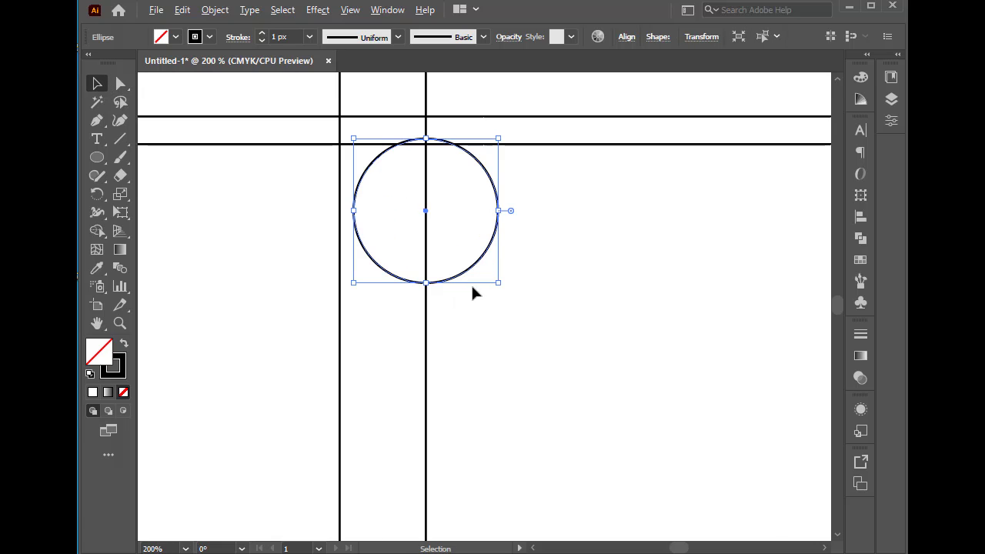
scroll(431, 284, up, 1)
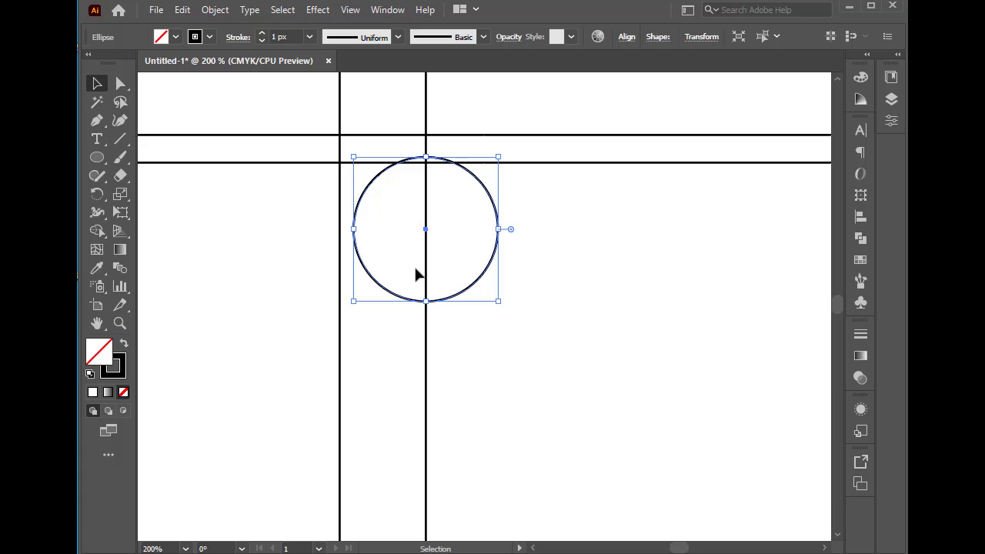
drag(425, 230, 425, 209)
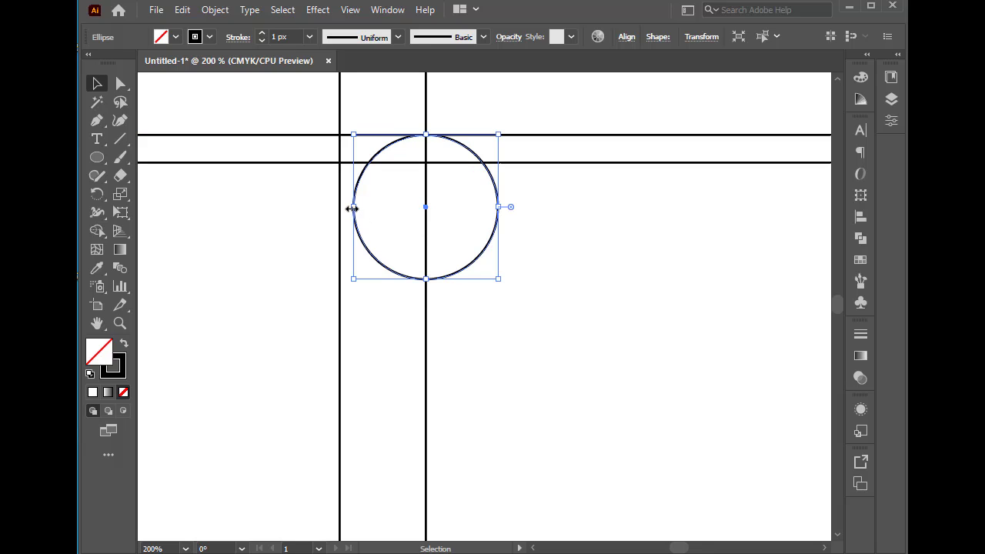
drag(352, 208, 345, 208)
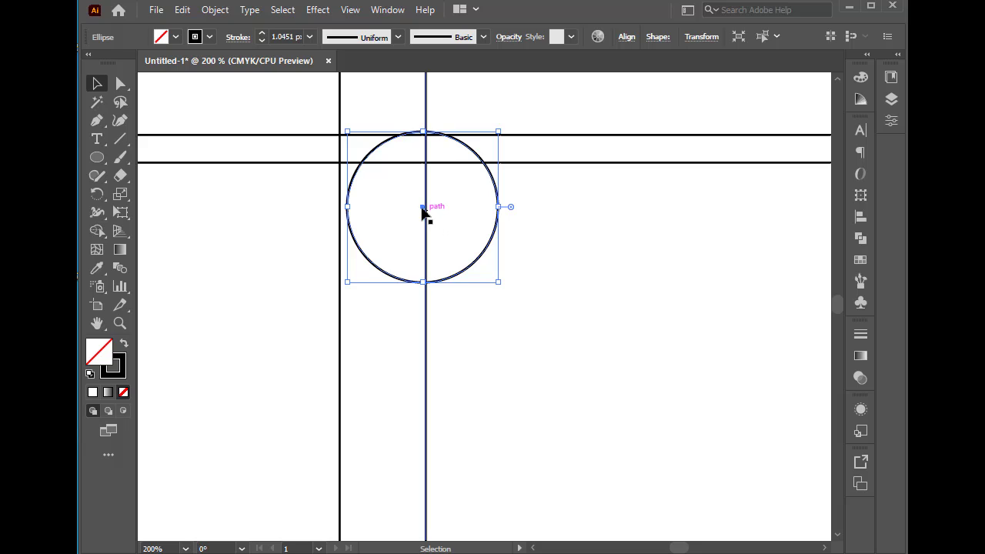
drag(424, 208, 427, 213)
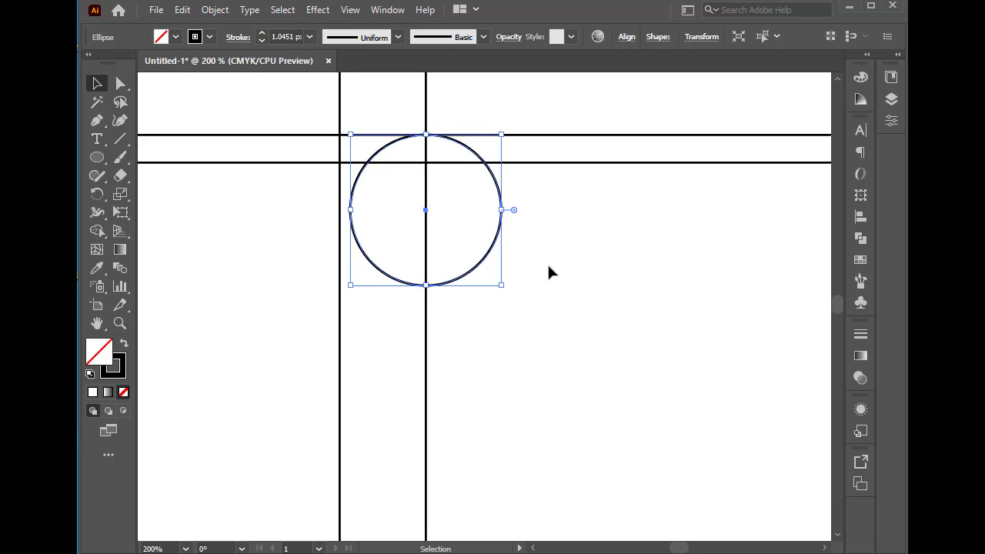
click(534, 279)
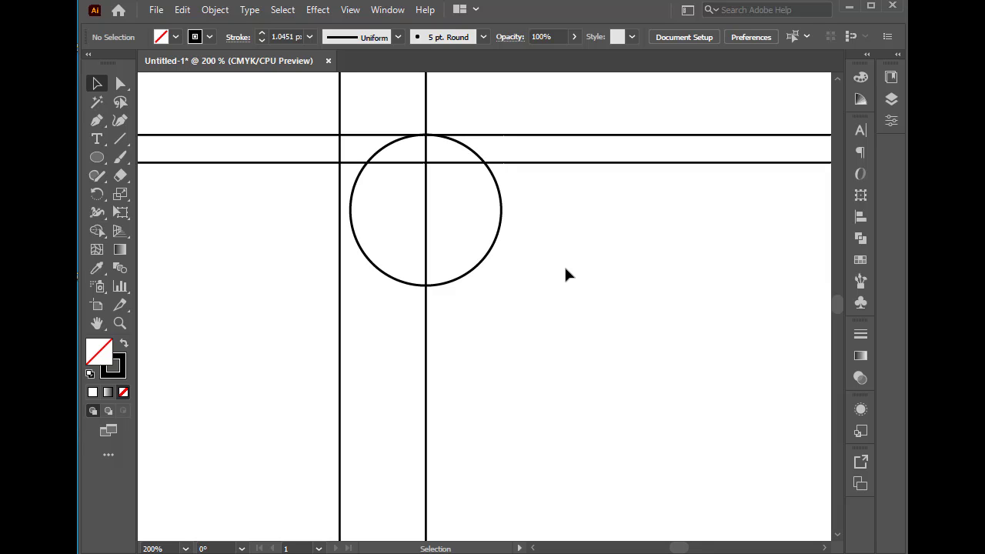
Step: Draw a larger circle around the small one, centred on the right vertical line, with its top touching the uppermost horizontal line
scroll(416, 231, up, 3)
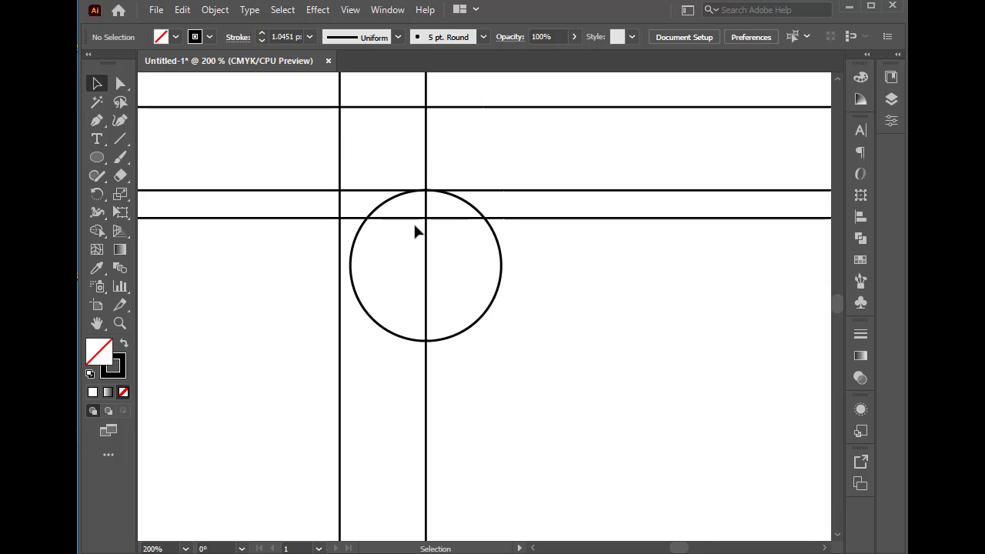
click(97, 157)
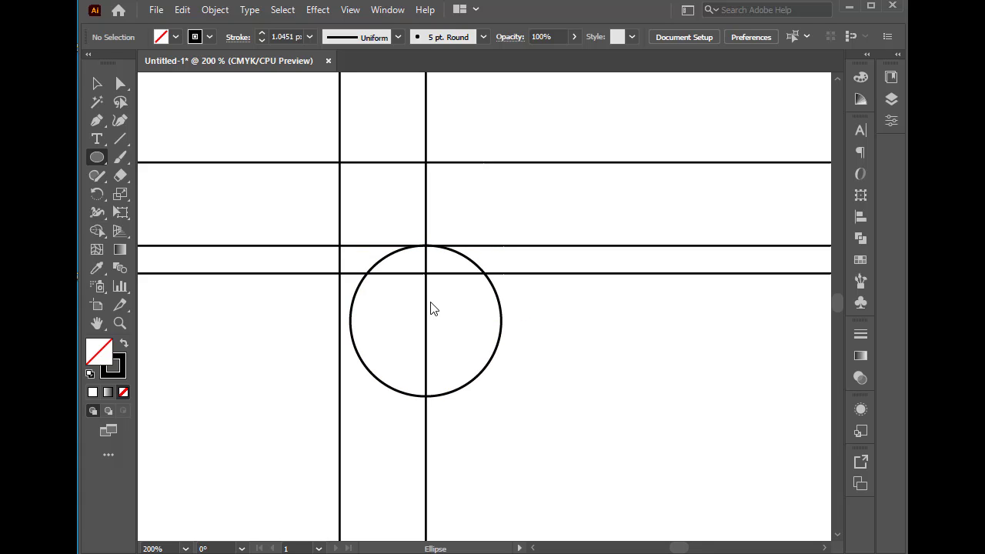
drag(425, 317, 579, 232)
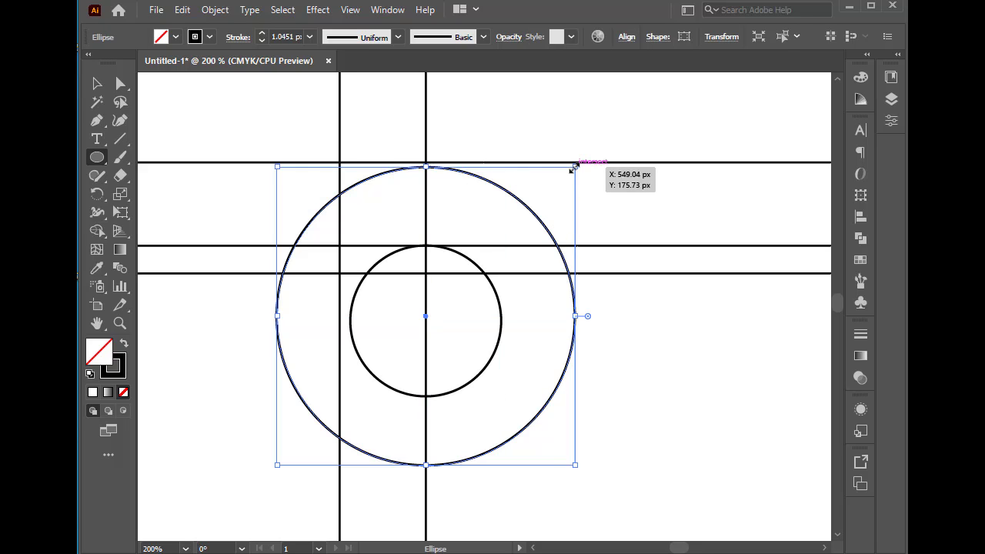
drag(429, 168, 427, 162)
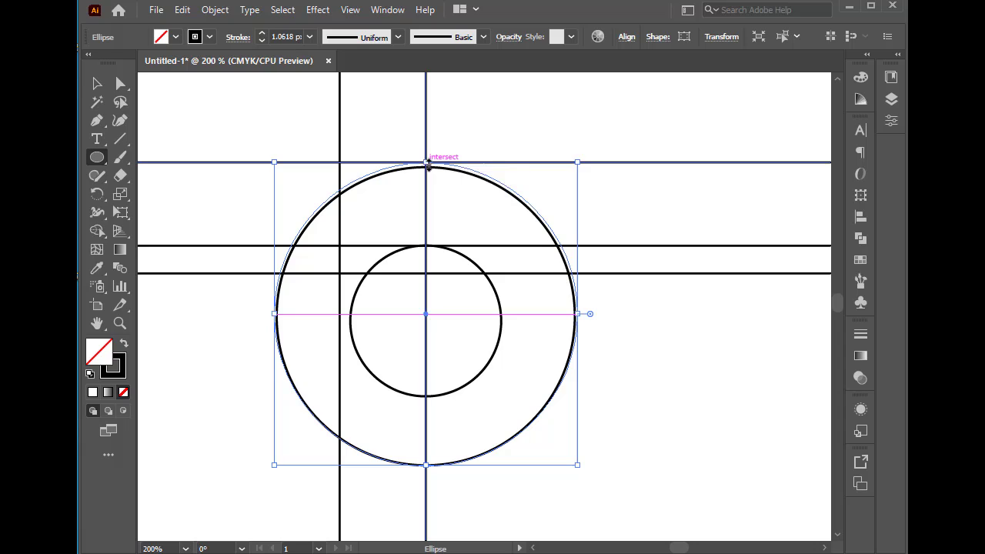
click(97, 83)
click(730, 379)
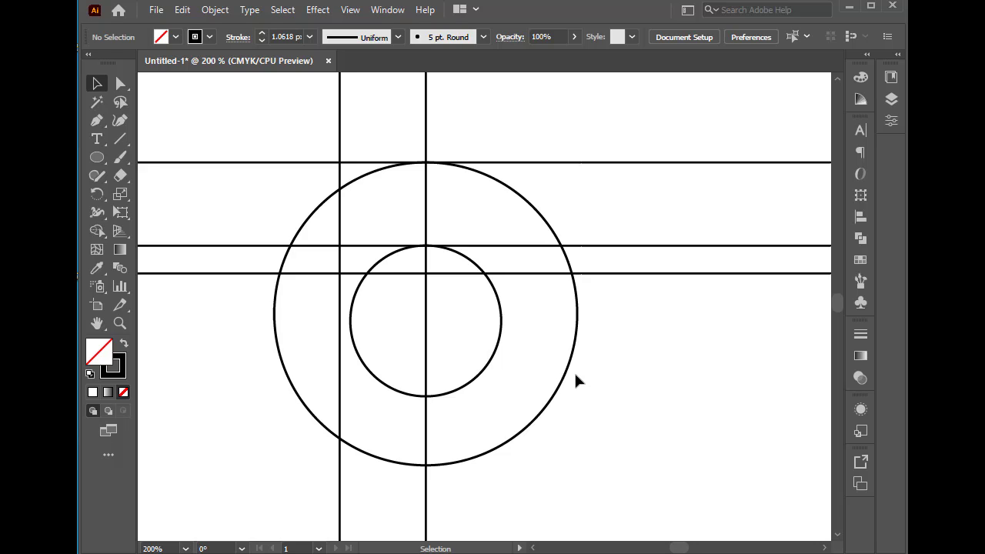
Step: Draw another circle and place it overlapping the large circle's upper left, with its top touching the uppermost horizontal line
scroll(245, 237, down, 2)
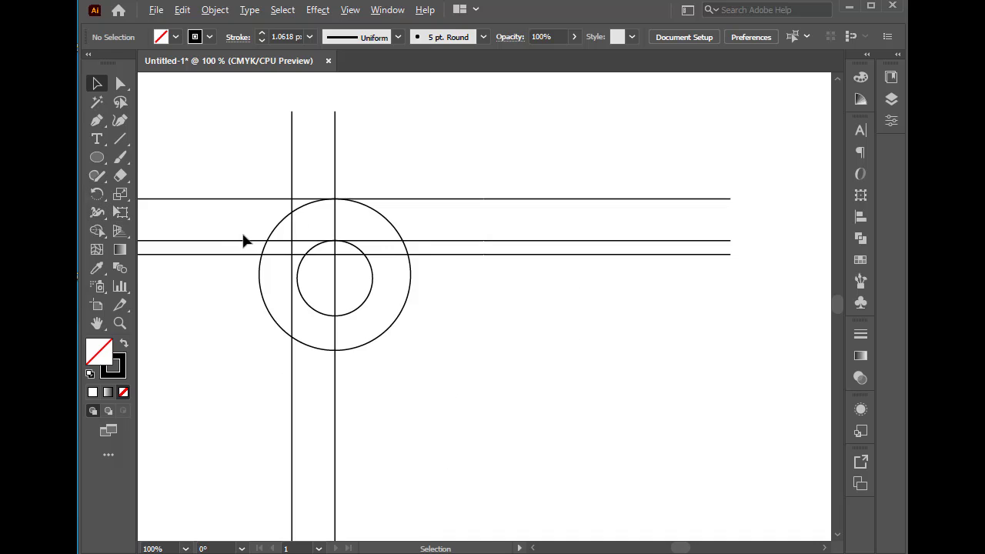
key(l)
drag(213, 208, 271, 257)
key(v)
drag(230, 226, 271, 244)
click(318, 273)
Step: Duplicate the large circle to the lower left so the copy's right edge touches the right vertical line
scroll(438, 379, down, 2)
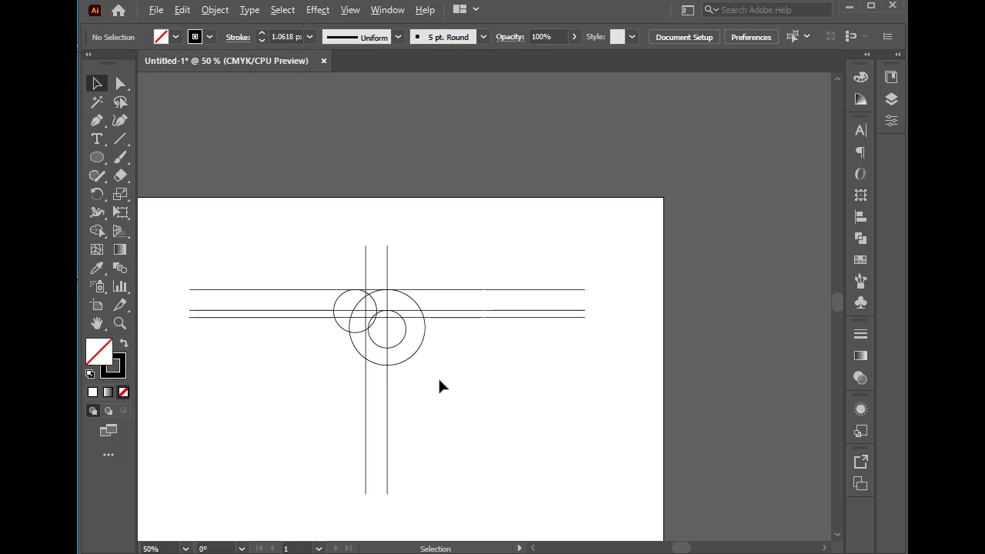
scroll(281, 454, up, 1)
scroll(439, 320, down, 1)
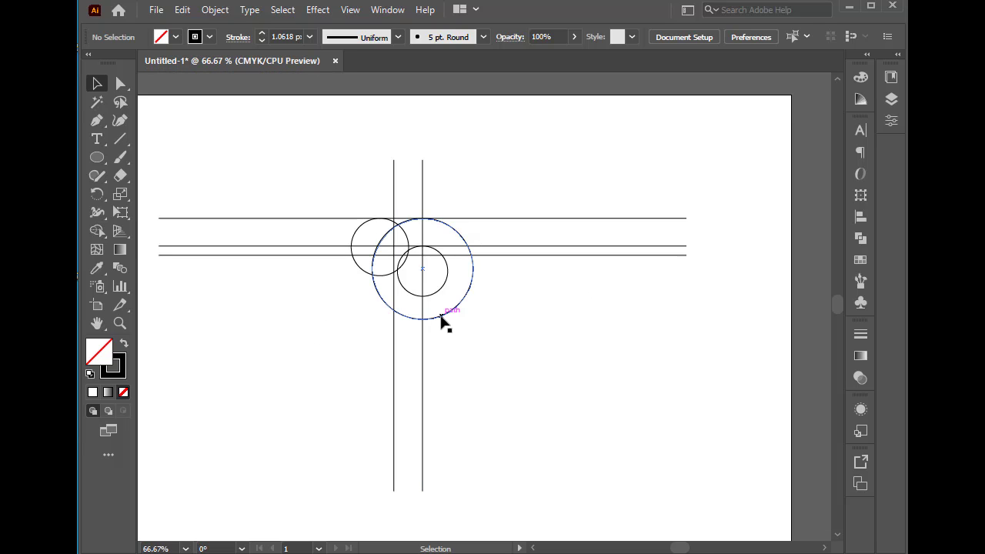
click(441, 316)
drag(439, 325, 395, 408)
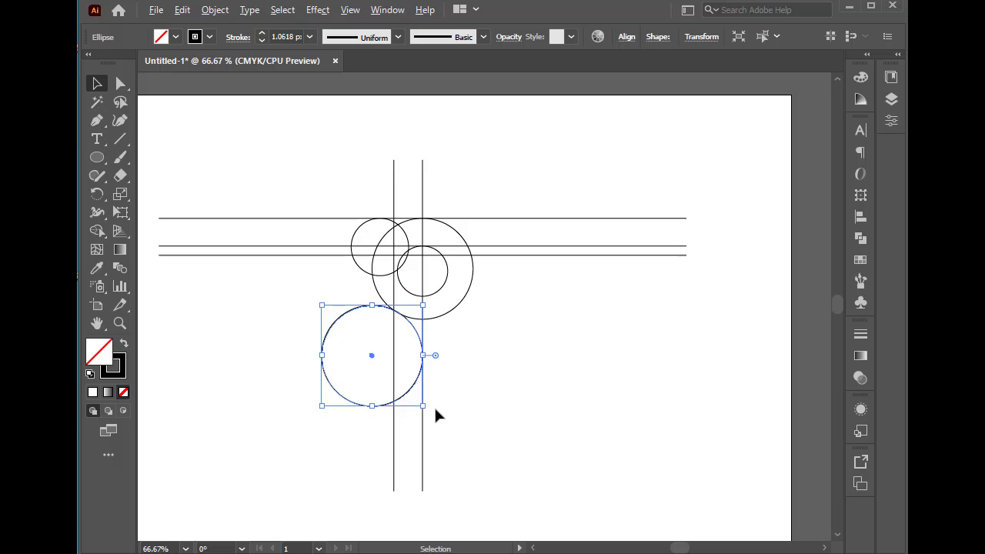
Step: Fine-tune the copied large circle so it meets the upper large circle at the left vertical line
scroll(434, 405, up, 3)
scroll(310, 332, up, 1)
scroll(286, 195, up, 1)
scroll(307, 177, up, 1)
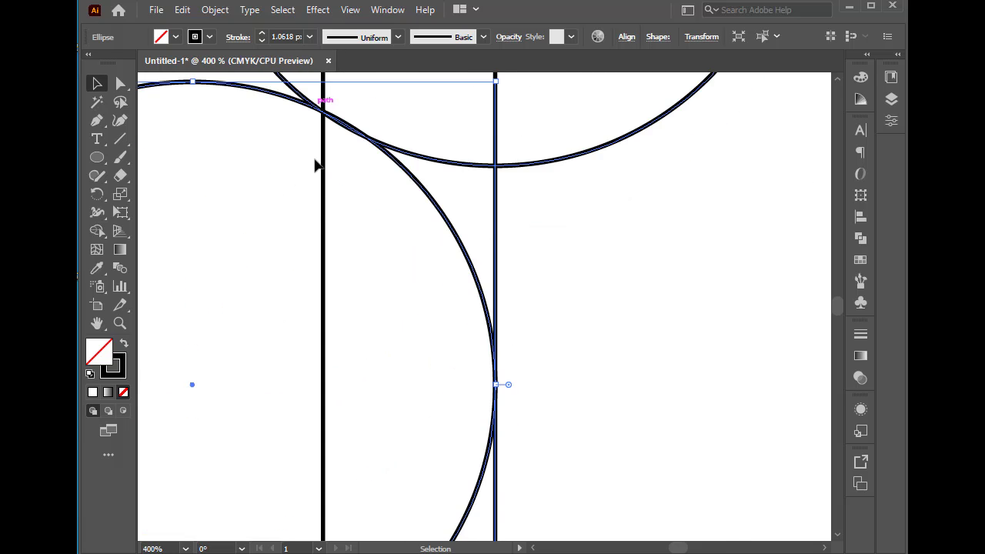
shift+click(325, 143)
drag(340, 121, 340, 122)
scroll(357, 152, down, 4)
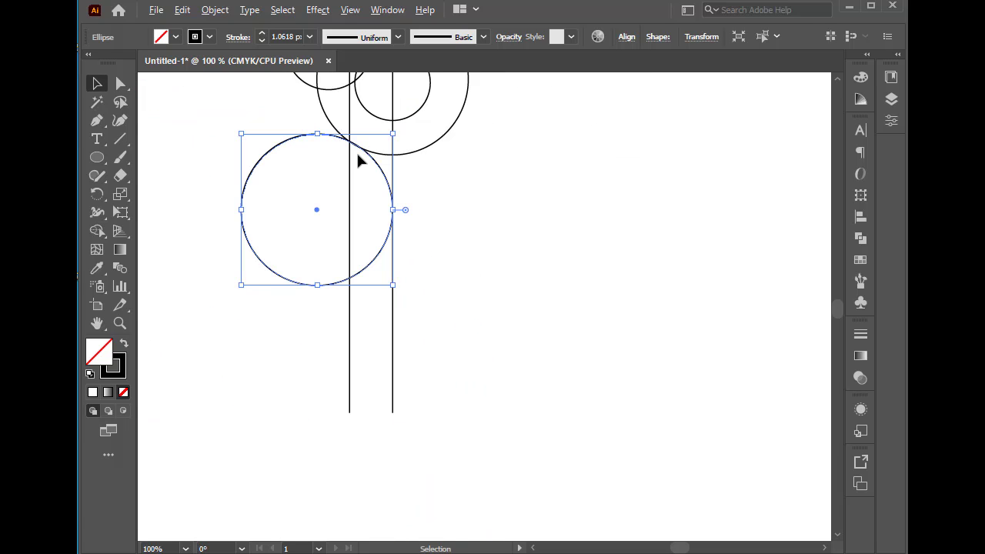
click(477, 204)
scroll(357, 176, up, 2)
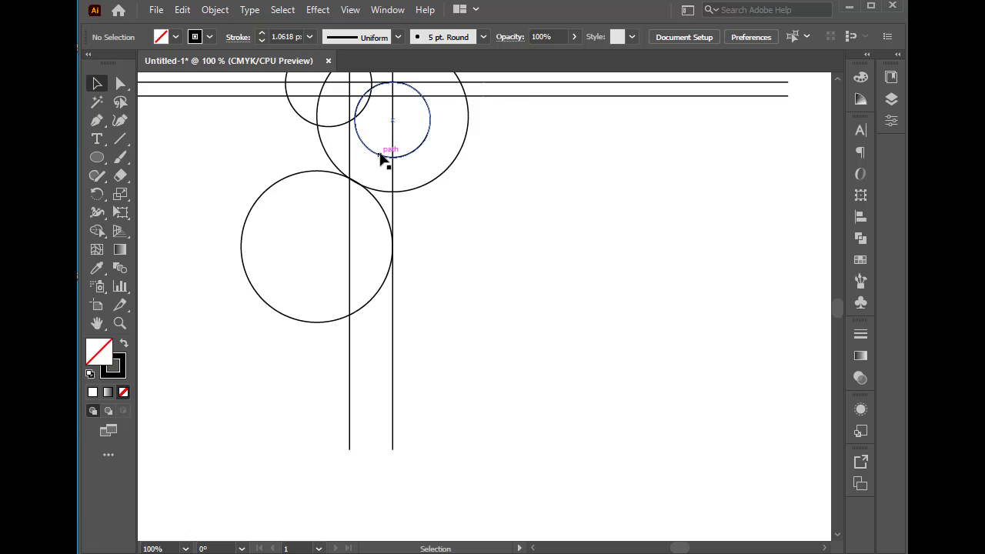
click(384, 157)
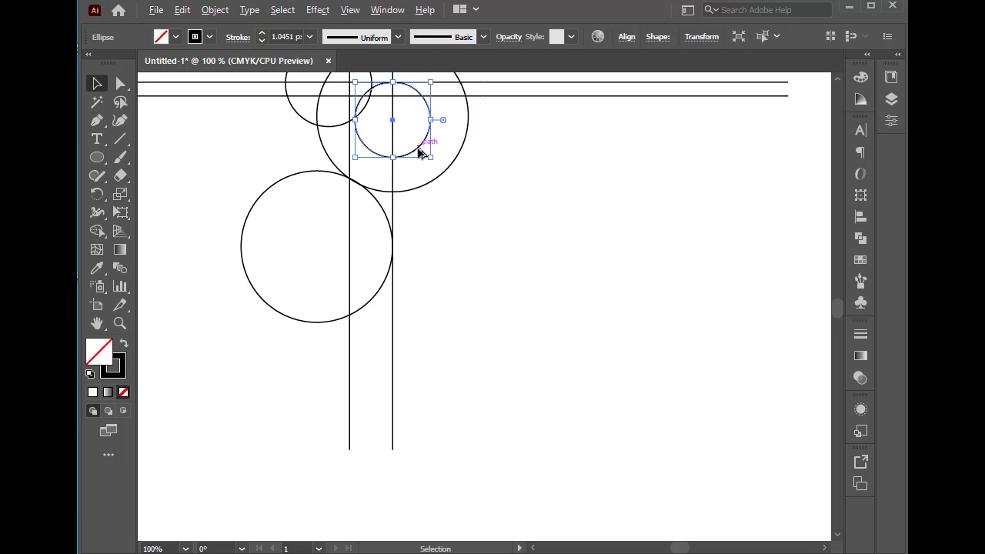
drag(421, 153, 350, 245)
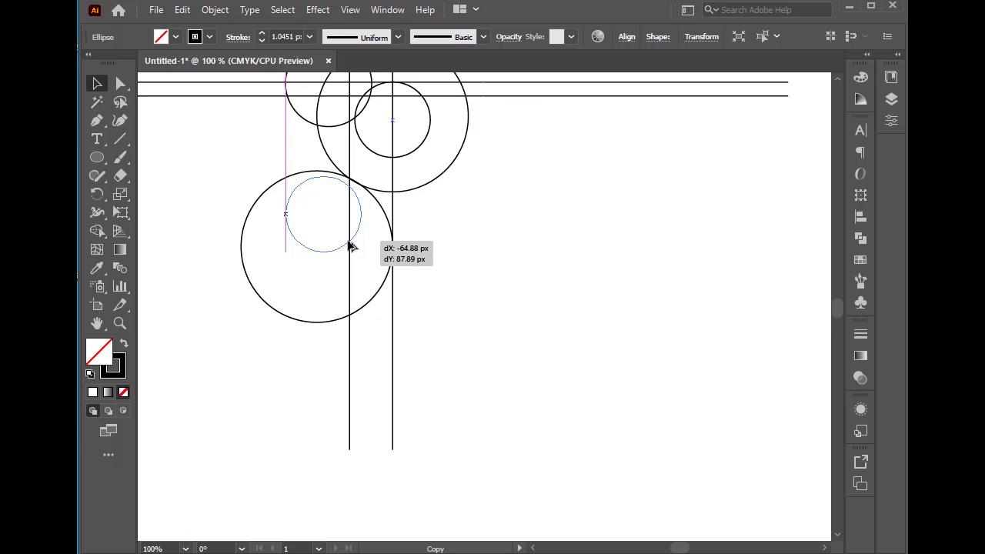
drag(350, 246, 351, 243)
key(ctrl+z)
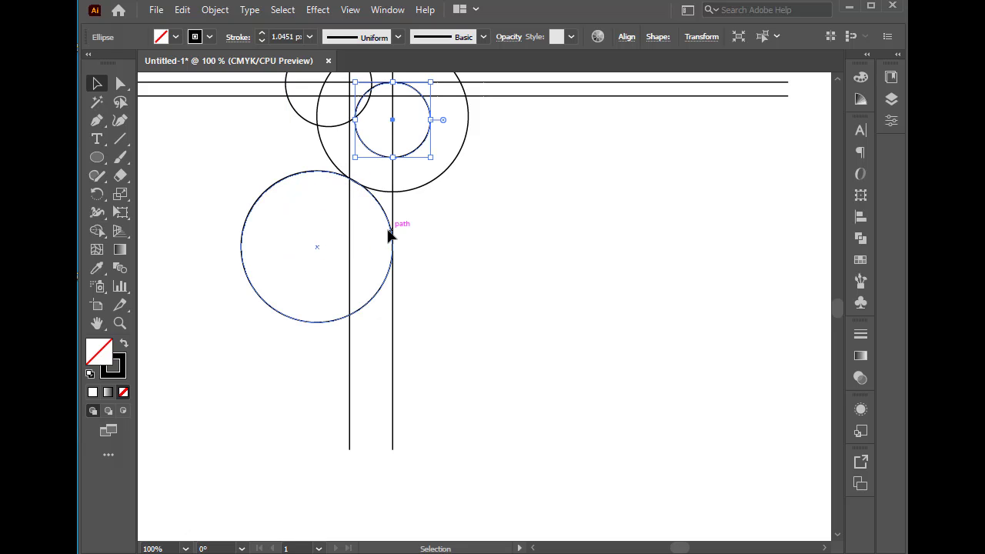
Step: Duplicate the upper inner circle into the lower large circle and align the copy's right edge with the left vertical line
click(389, 237)
click(413, 151)
drag(409, 157, 333, 285)
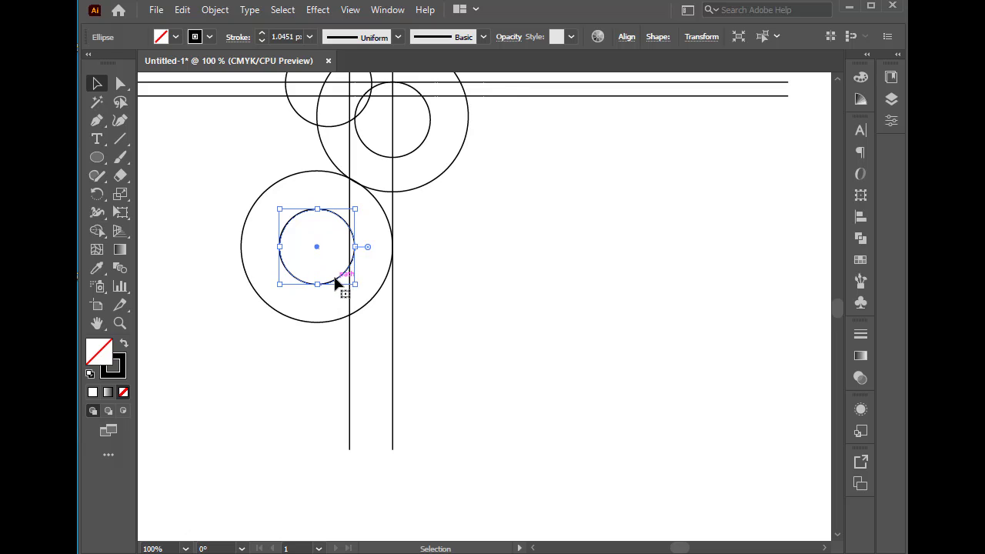
drag(332, 282, 327, 283)
click(410, 316)
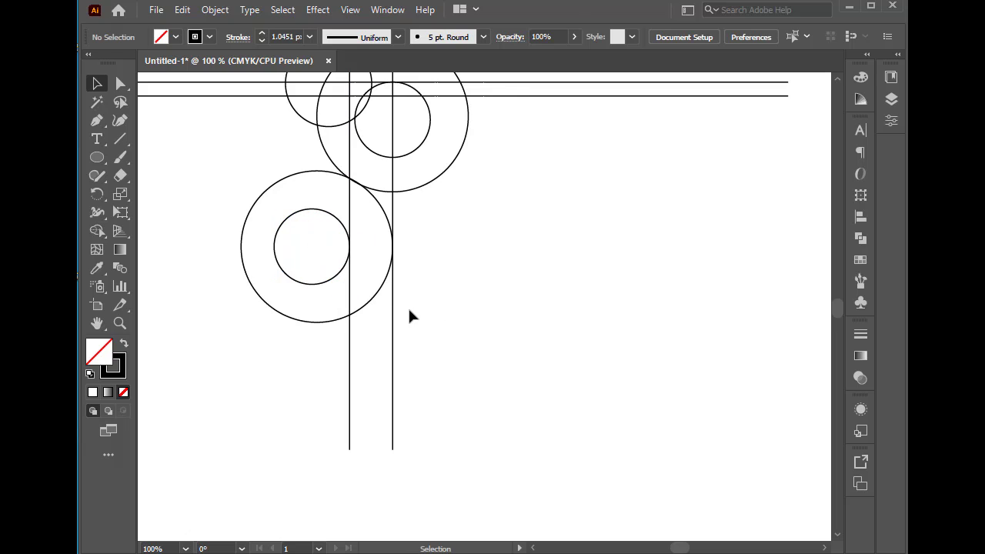
click(324, 285)
drag(324, 286, 266, 334)
click(459, 296)
key(ctrl+z)
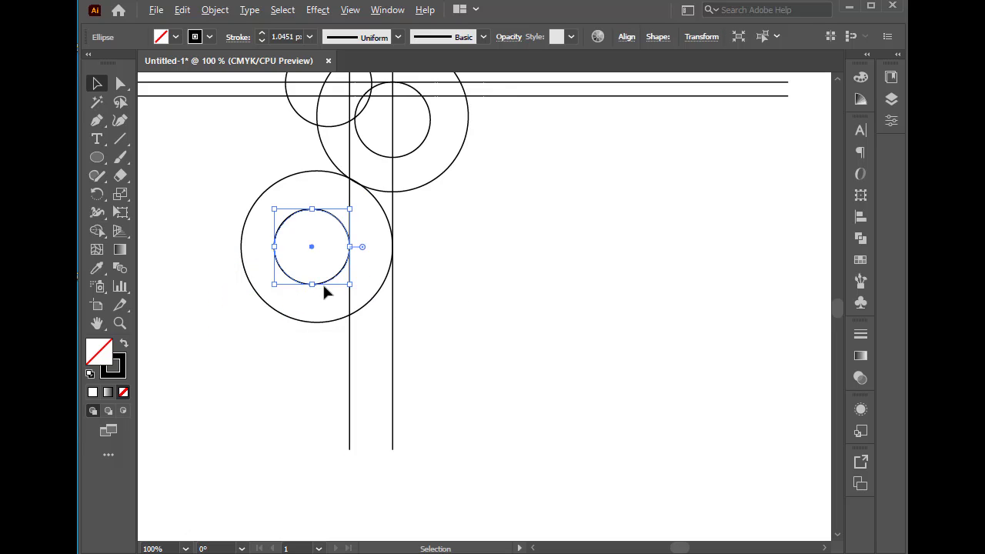
Step: Duplicate the lower inner circle to the lower left so the copy touches it and overlaps the lower large circle's edge
drag(326, 284, 267, 331)
click(425, 309)
Step: Select all lines and circles, activate the Shape Builder tool and set the fill to black
scroll(425, 309, up, 5)
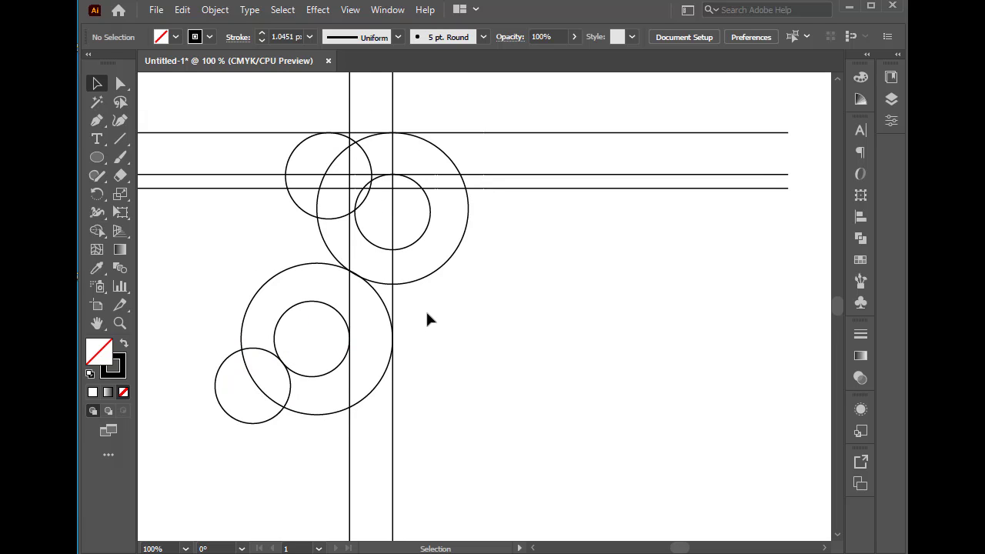
scroll(425, 309, down, 1)
drag(548, 145, 237, 460)
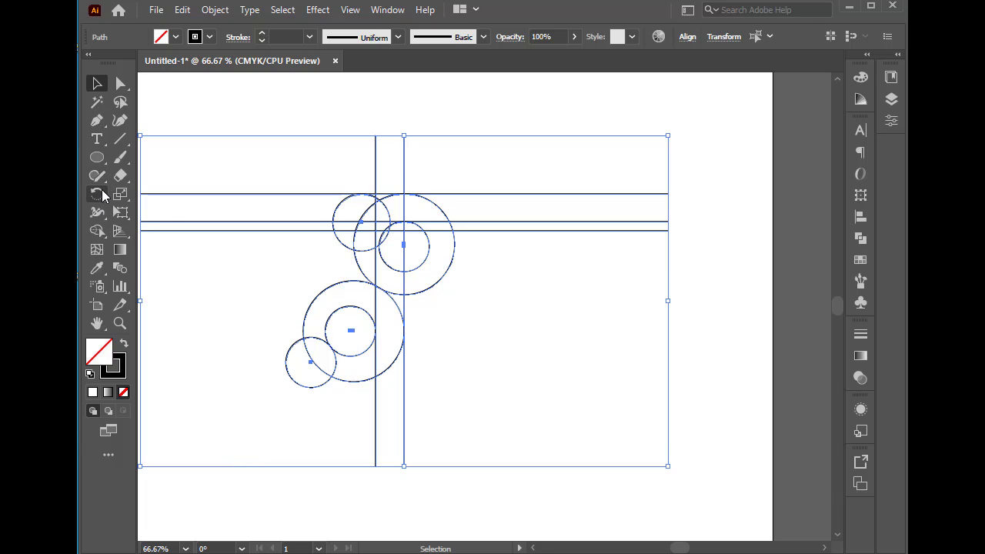
click(97, 231)
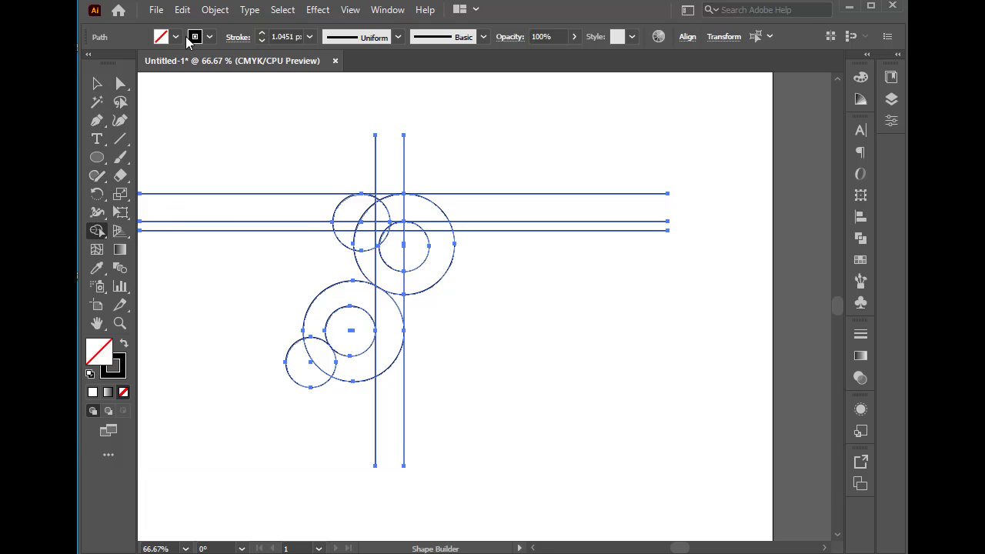
click(176, 37)
click(45, 63)
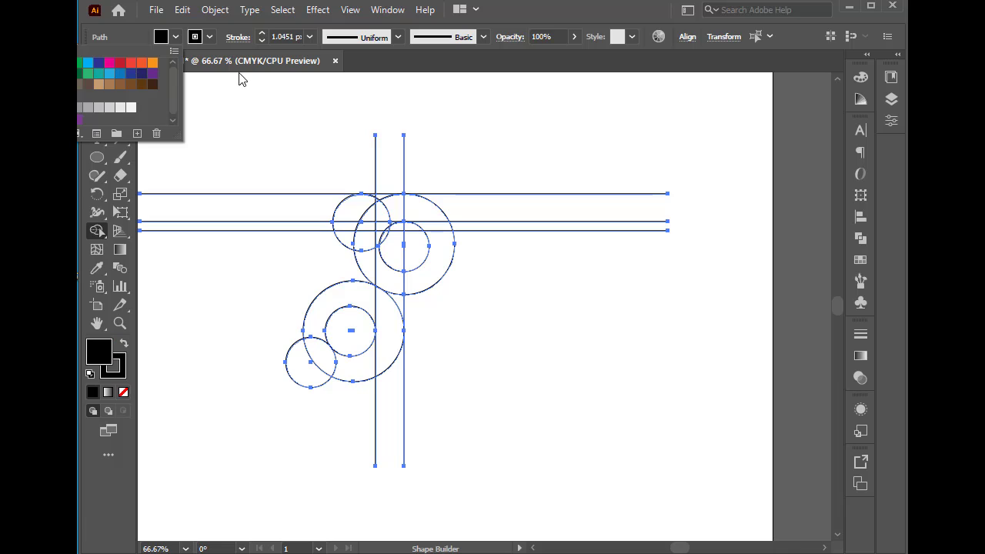
click(277, 94)
Step: Set the stroke to none and merge the top bar, right bowl, stem and lower hook into one black shape with Shape Builder
click(209, 37)
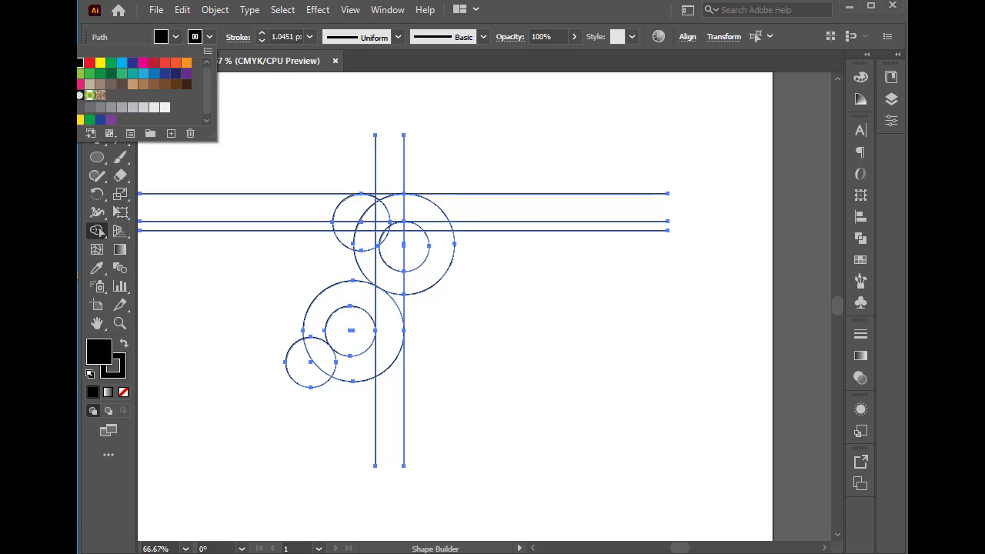
click(46, 63)
click(454, 246)
scroll(422, 299, up, 2)
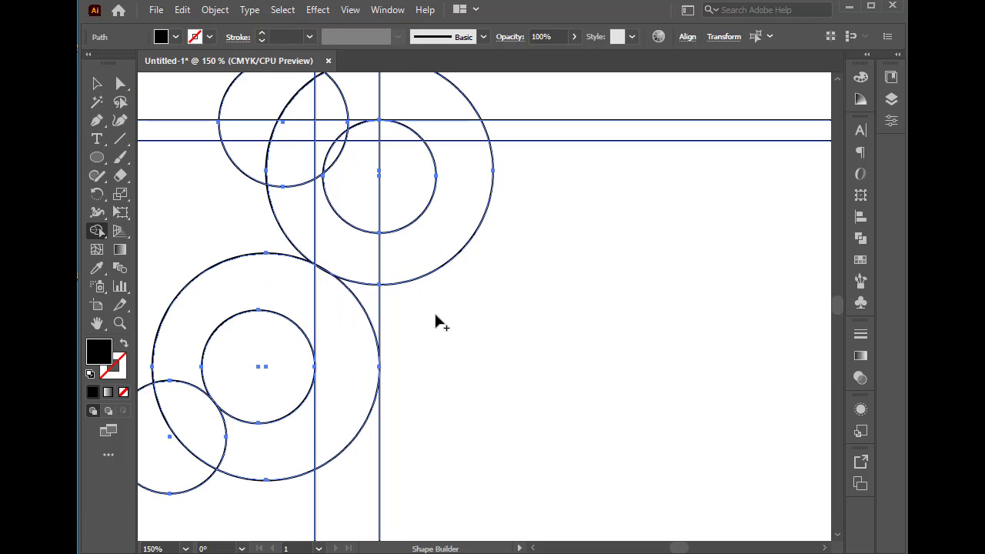
drag(500, 336, 648, 379)
scroll(648, 380, down, 1)
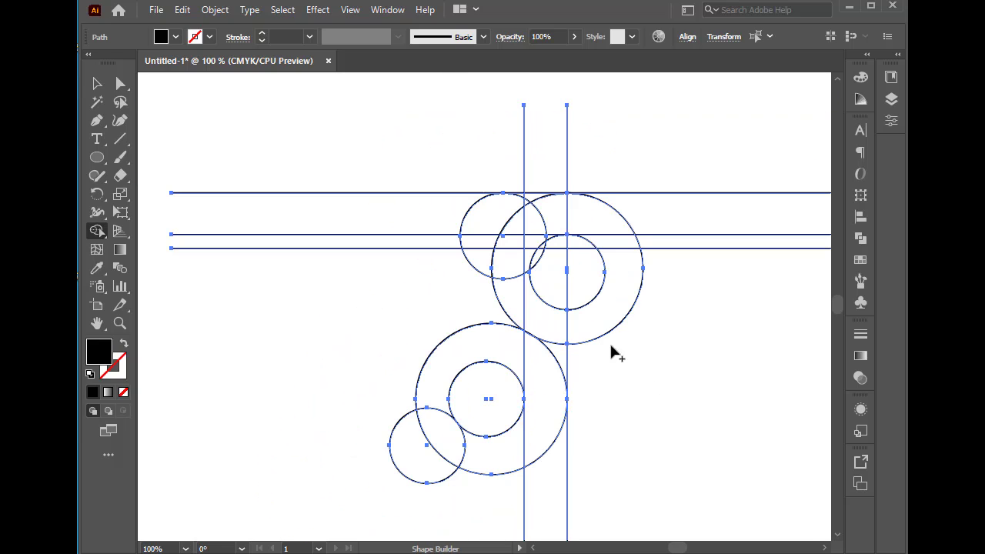
mouse_move(488, 220)
mouse_down()
mouse_move(544, 215)
mouse_move(533, 196)
mouse_move(548, 202)
mouse_move(524, 195)
mouse_move(597, 219)
mouse_move(624, 254)
mouse_move(627, 287)
mouse_move(594, 313)
mouse_up()
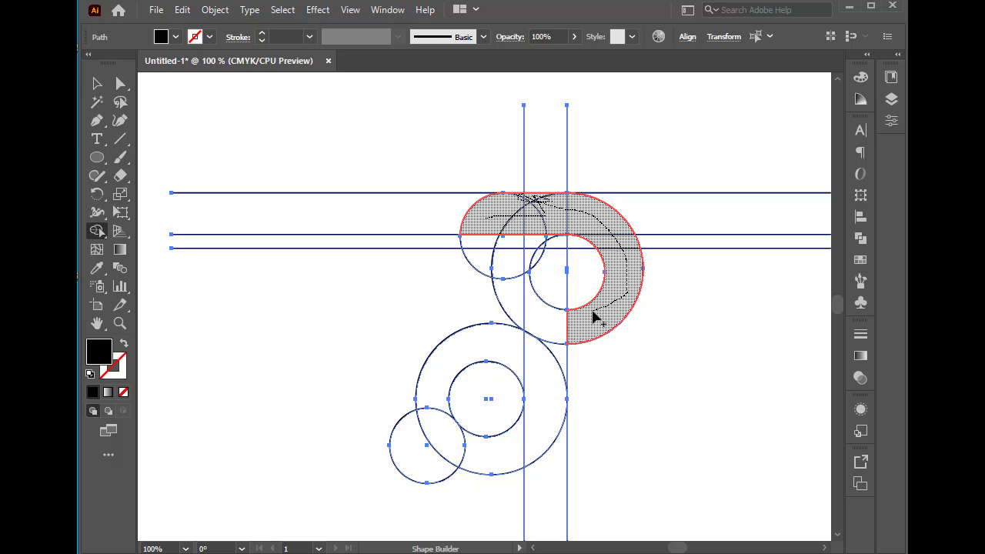
mouse_move(594, 316)
mouse_down()
mouse_move(546, 327)
mouse_move(553, 354)
mouse_move(534, 429)
mouse_move(509, 449)
mouse_move(446, 440)
mouse_up()
Step: Merge the remaining stem regions between the vertical lines, up to the lowest horizontal line, into the black shape
scroll(551, 299, up, 3)
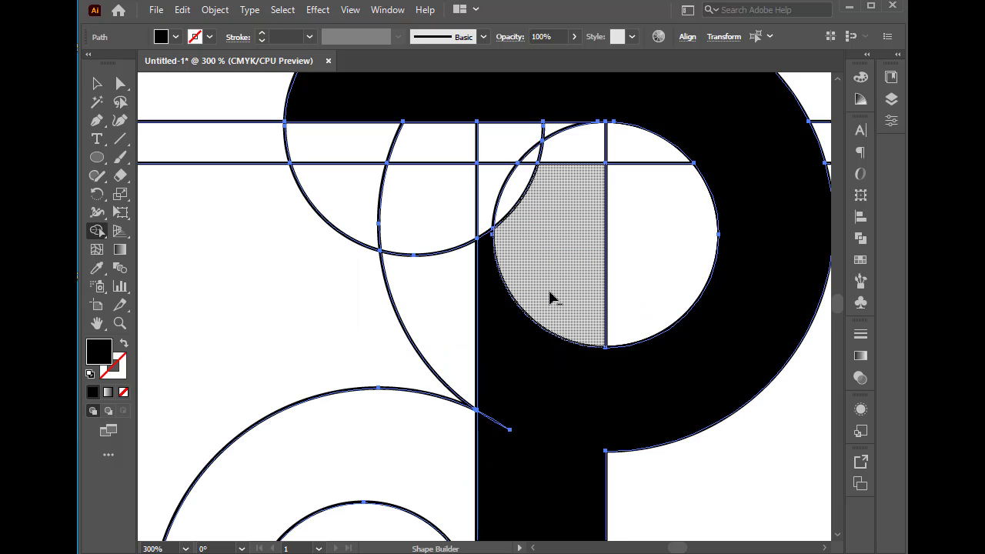
scroll(551, 298, up, 1)
mouse_move(562, 264)
mouse_down()
mouse_move(534, 385)
mouse_move(525, 219)
mouse_move(498, 224)
mouse_move(519, 407)
mouse_move(503, 484)
mouse_move(507, 477)
mouse_up()
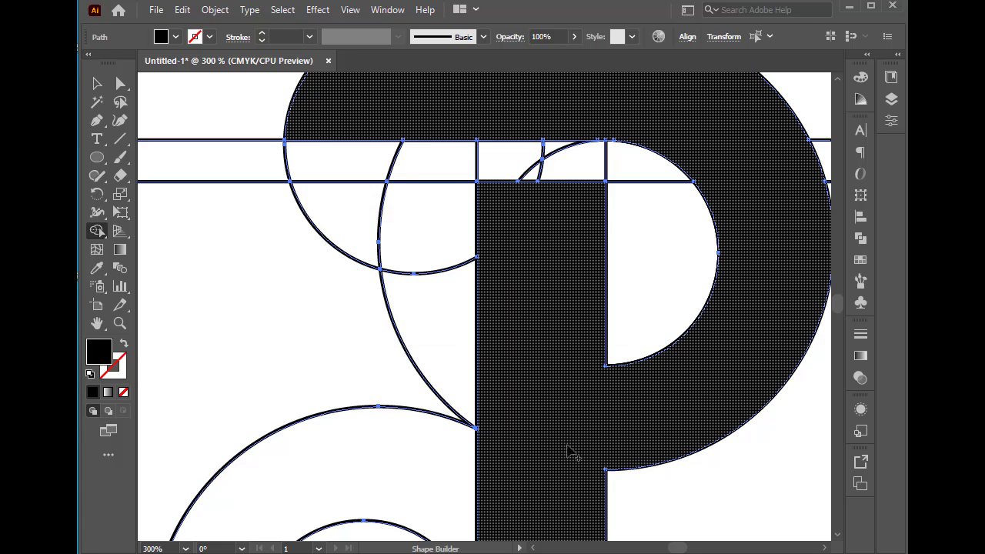
Step: Select only the merged black shape with the Magic Wand and cut it out of the construction lines
scroll(569, 430, down, 2)
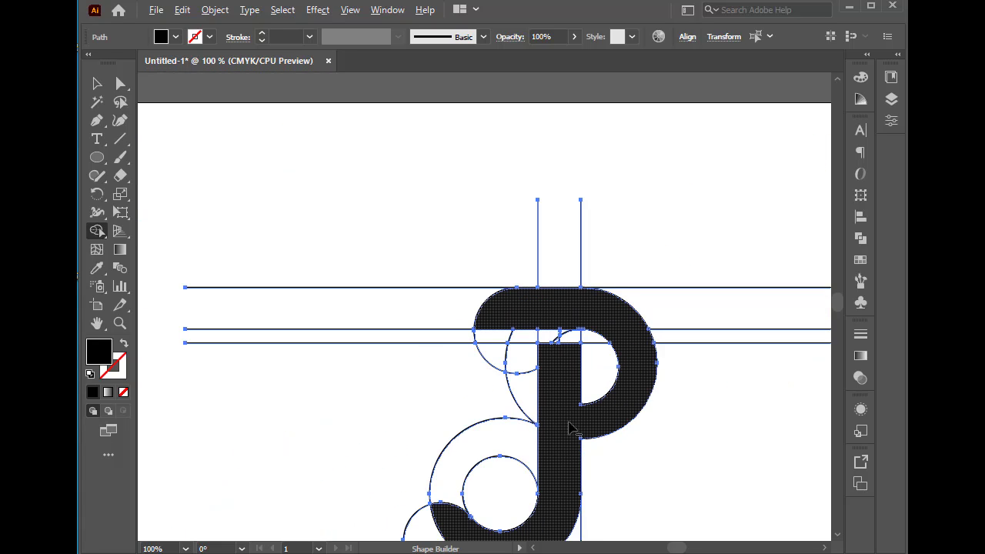
scroll(573, 434, down, 1)
key(v)
key(ctrl+a)
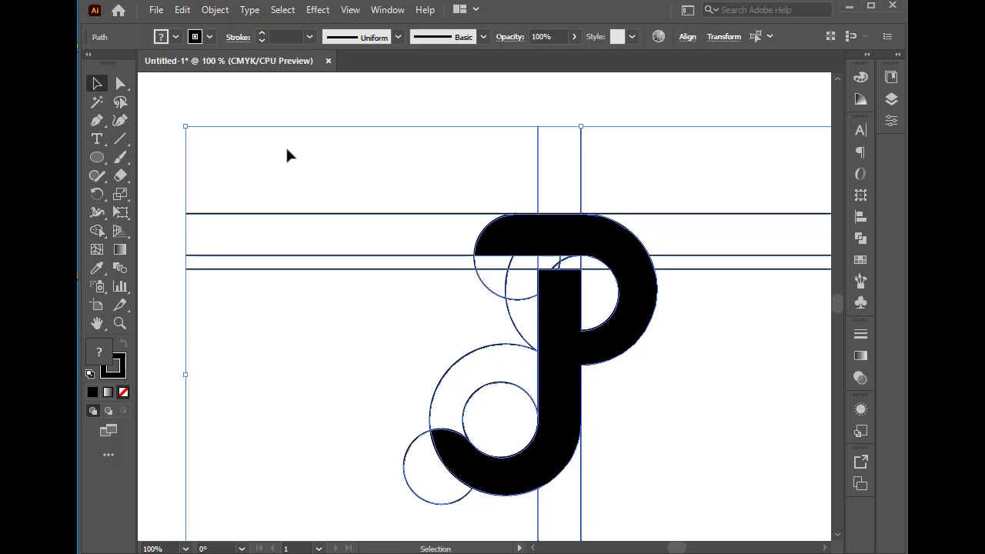
click(97, 101)
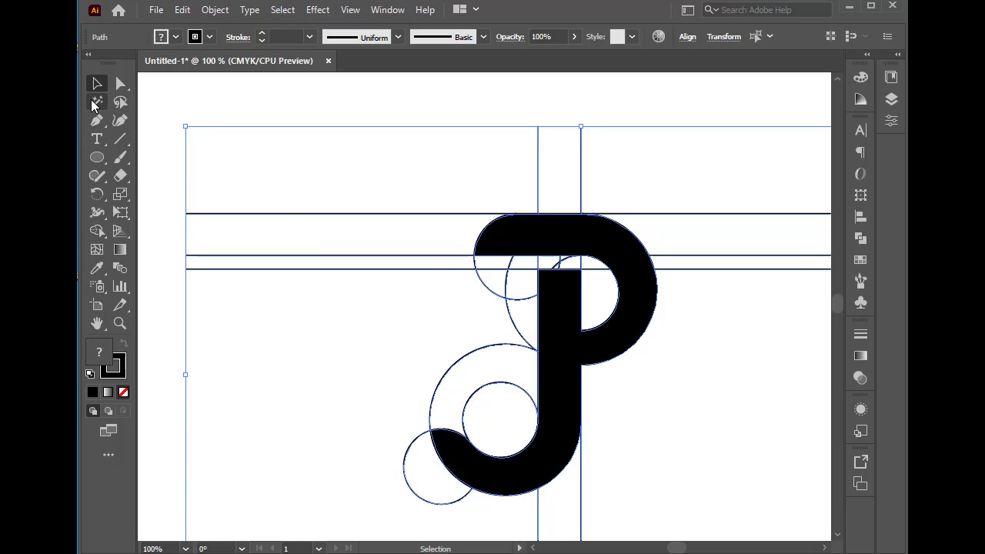
click(577, 341)
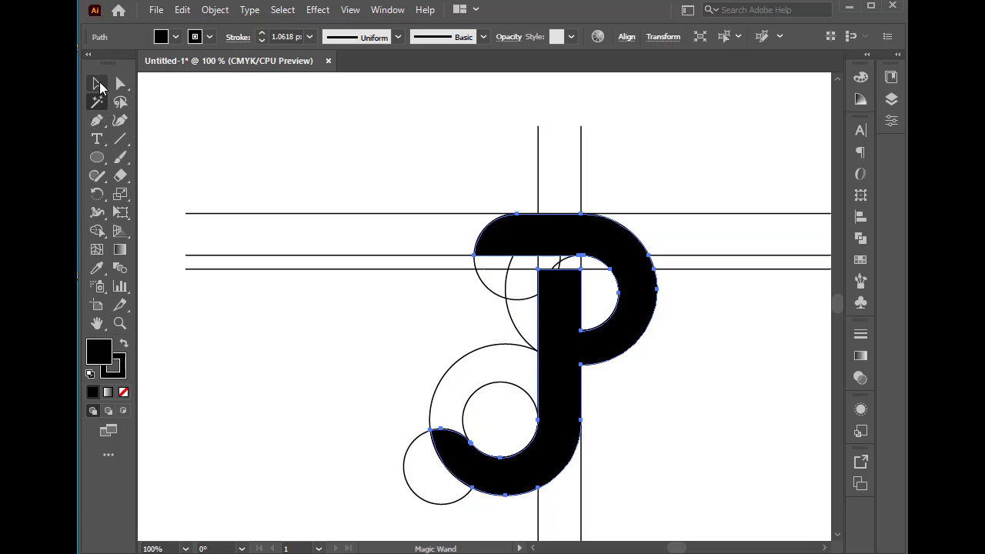
click(182, 11)
click(235, 68)
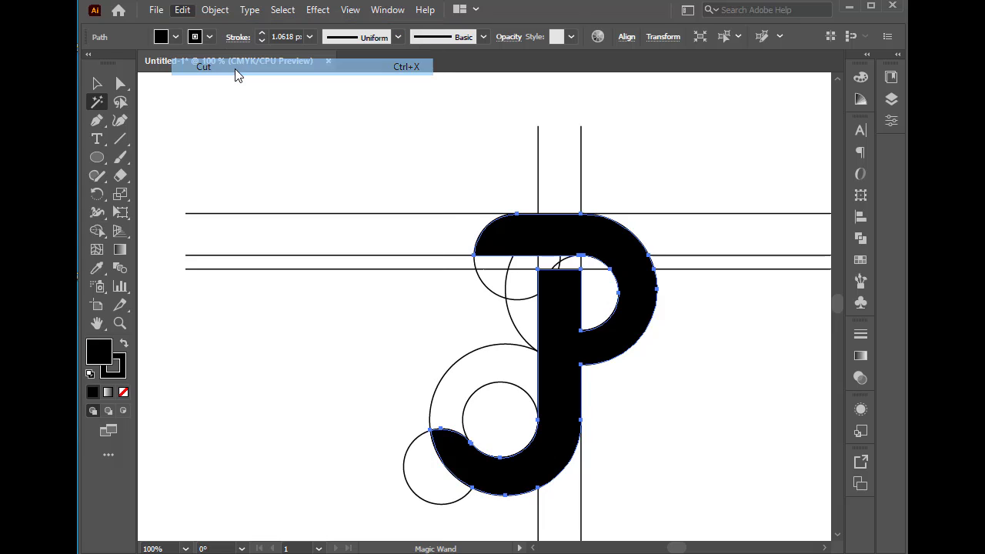
Step: Select all leftover construction lines and arcs and delete them from the artboard
click(97, 83)
scroll(634, 251, down, 2)
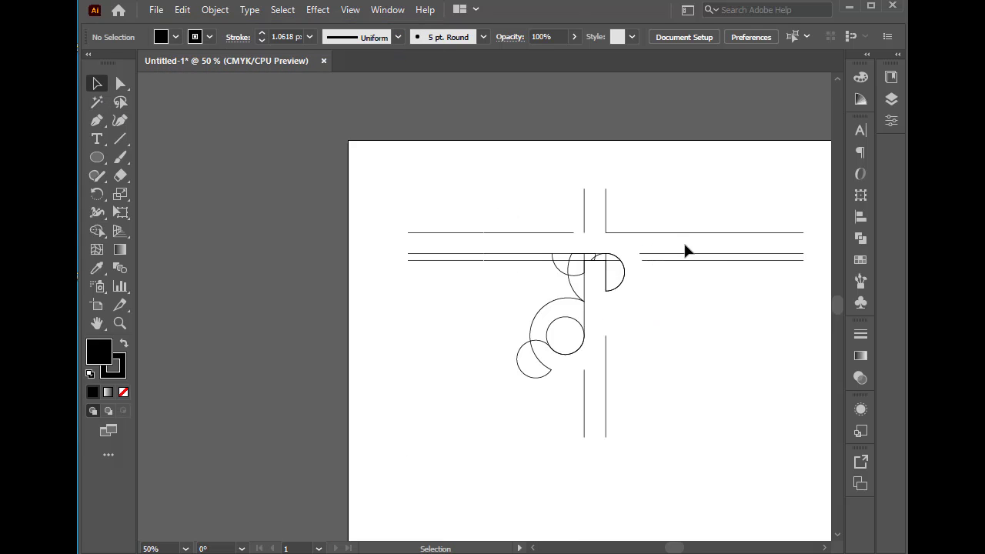
drag(735, 187, 647, 275)
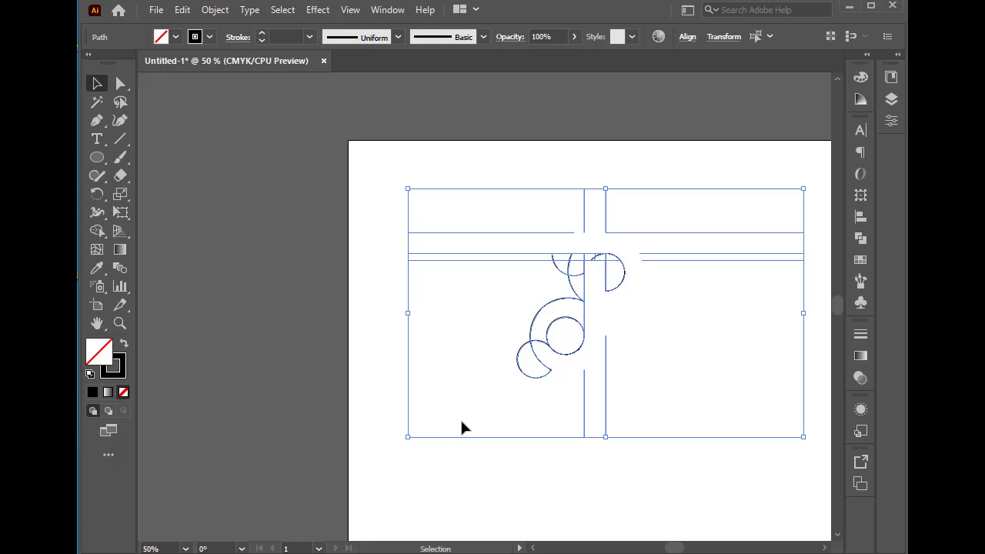
click(431, 301)
Step: Paste the cut JP shape back and move it toward the middle of the artboard
click(182, 6)
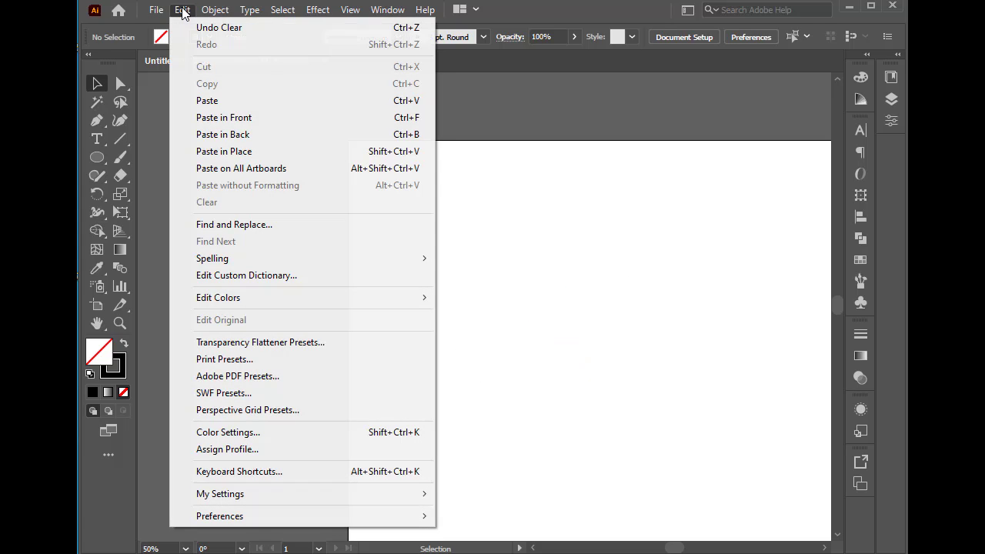
click(262, 102)
click(692, 300)
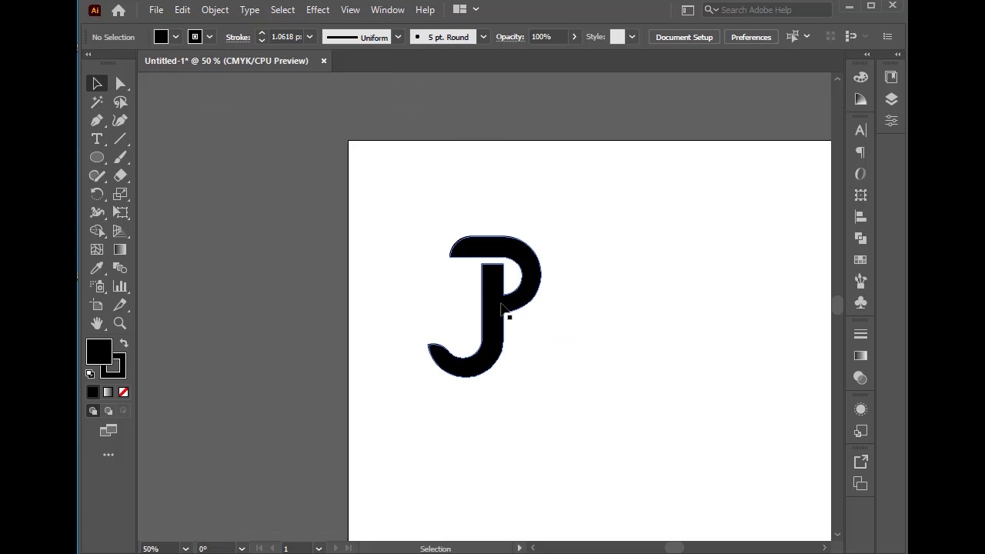
drag(508, 315, 621, 324)
click(691, 312)
Step: Enlarge the JP shape proportionally so it fills the central part of the artboard
drag(697, 315, 569, 282)
drag(571, 190, 407, 371)
drag(528, 208, 557, 173)
click(646, 197)
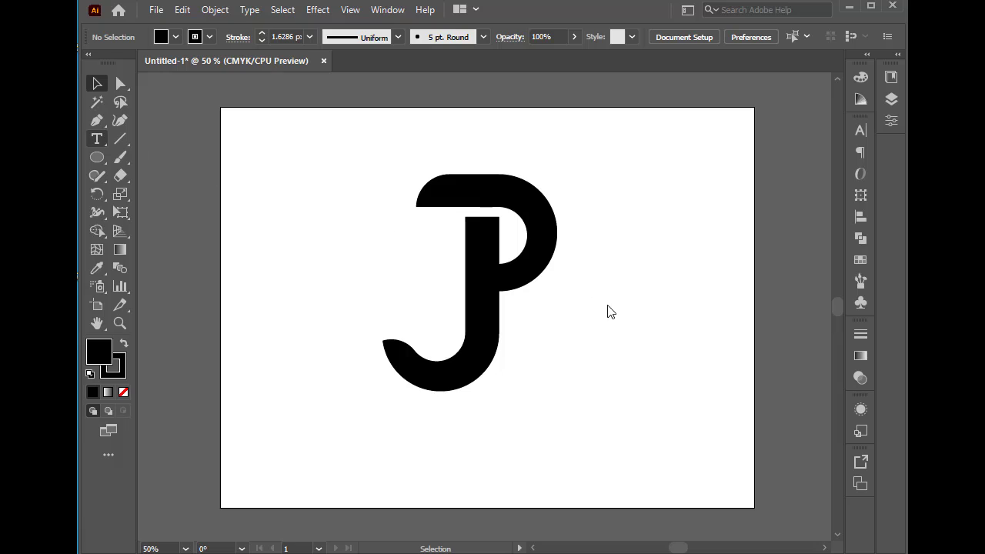
Step: Add a text object beside the lower stem and enter the person's full name on two lines
click(97, 139)
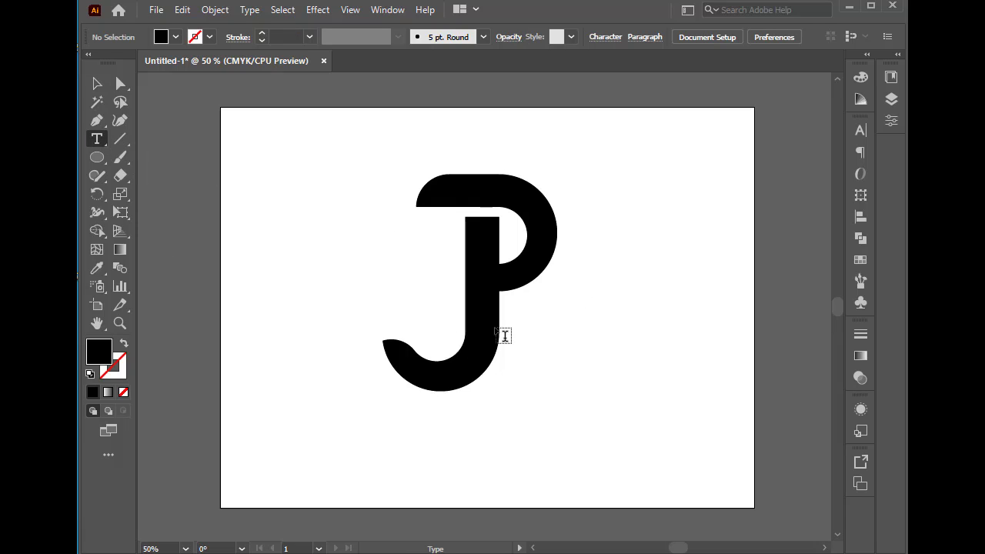
click(533, 333)
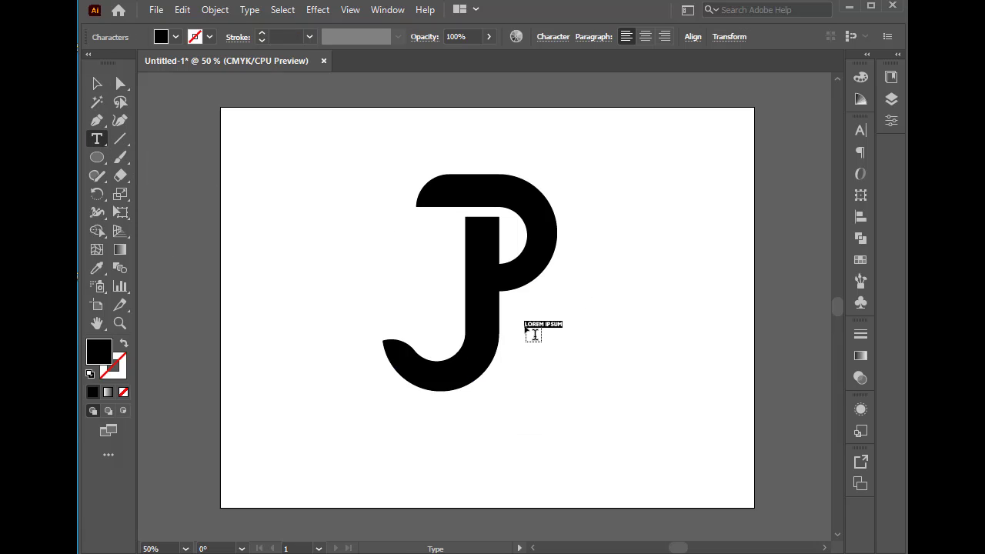
key(BackSpace)
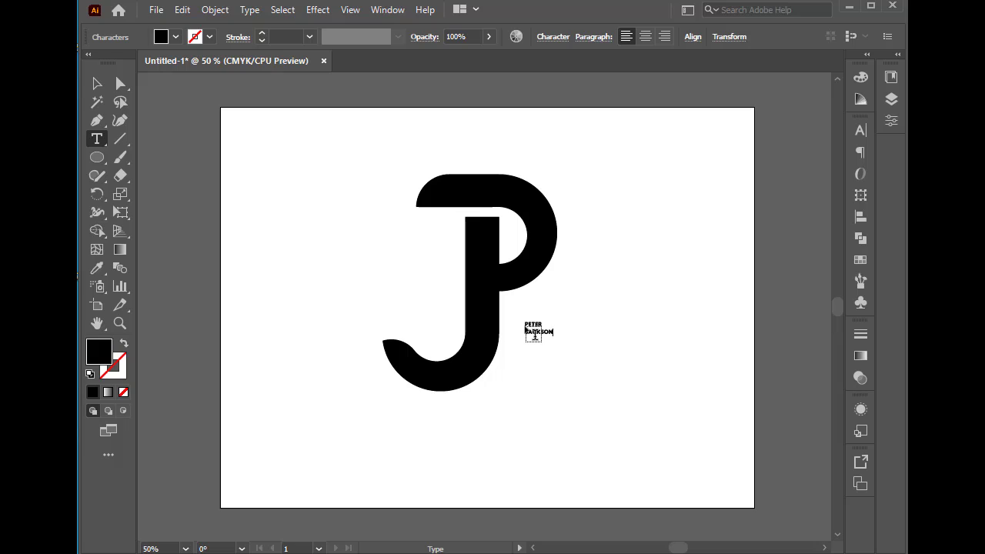
Step: Set the name text's font size to 39 px and its leading to 31 px
key(ctrl+a)
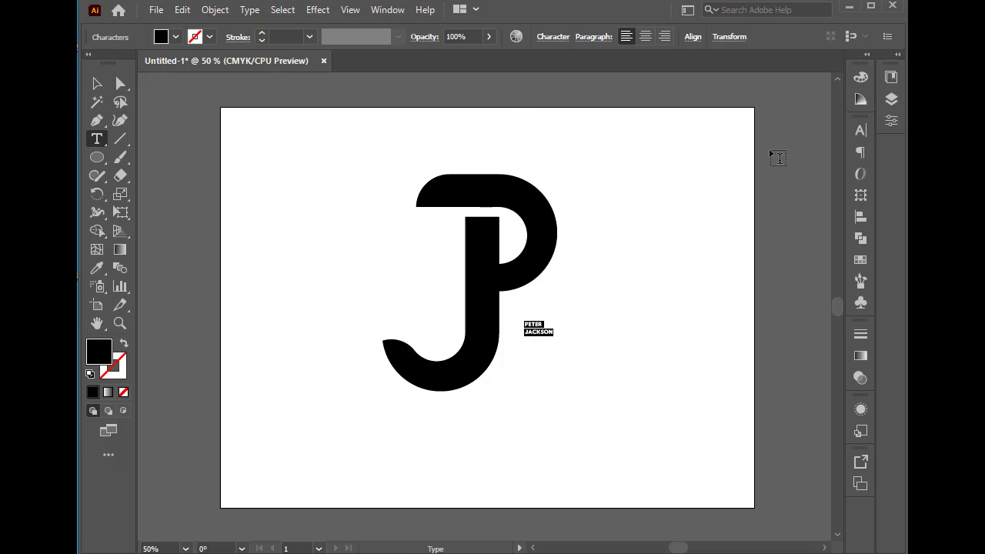
click(861, 132)
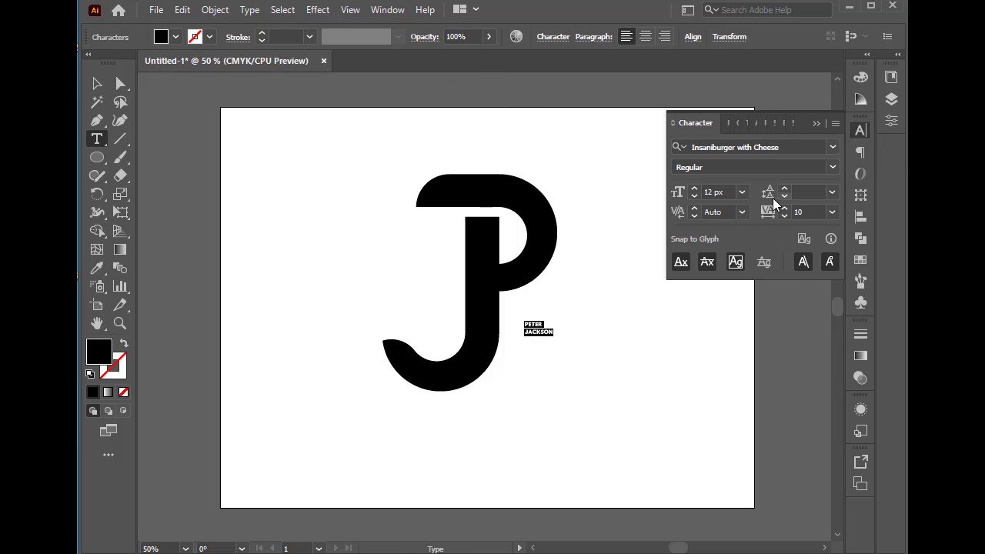
drag(695, 189, 694, 190)
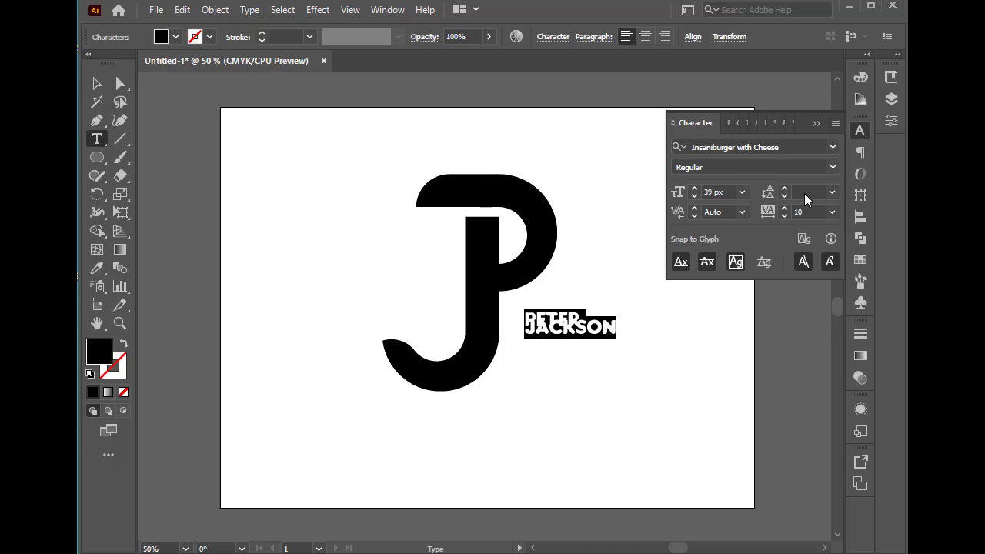
drag(784, 190, 784, 191)
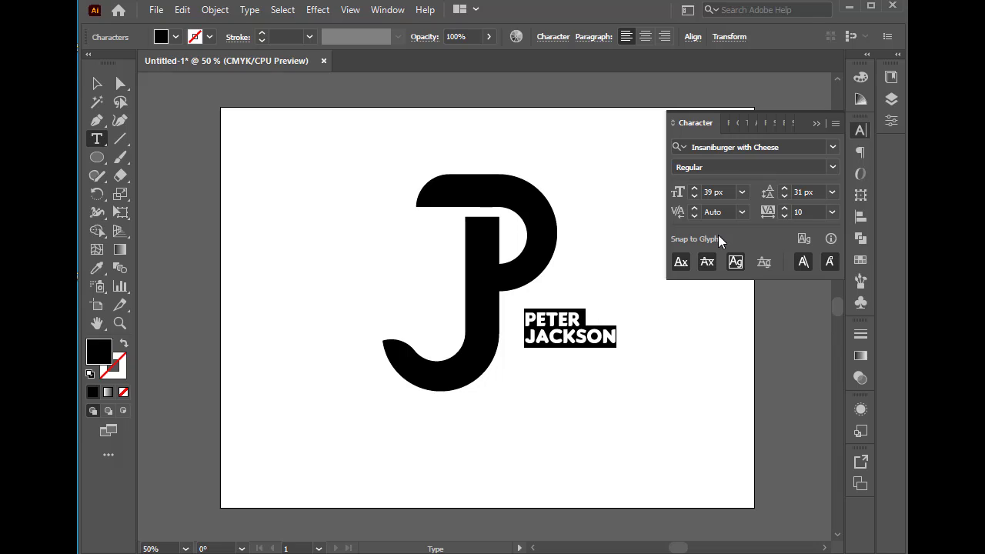
click(816, 123)
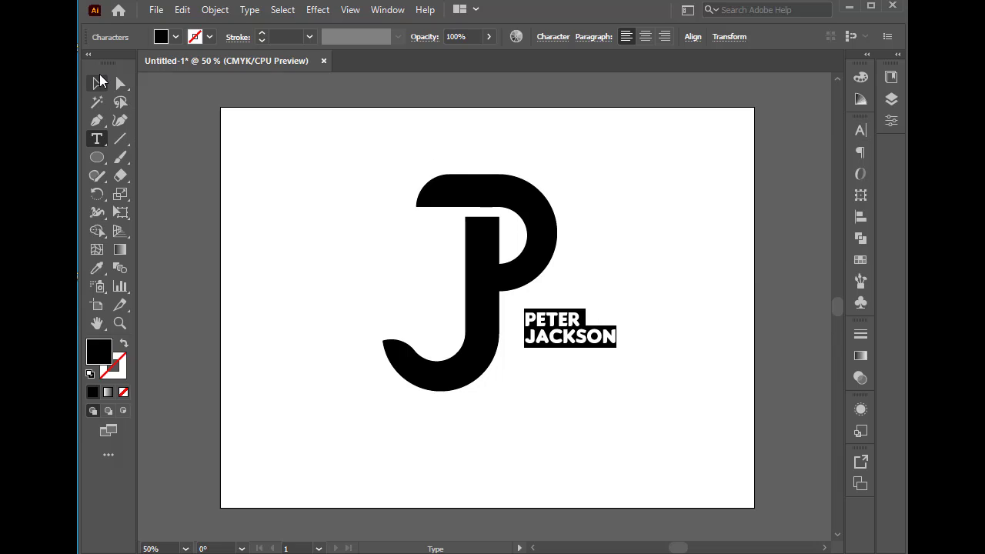
Step: Move the name text closer to the stem, below the bowl of the P
key(Escape)
click(591, 256)
drag(557, 326, 541, 340)
click(624, 309)
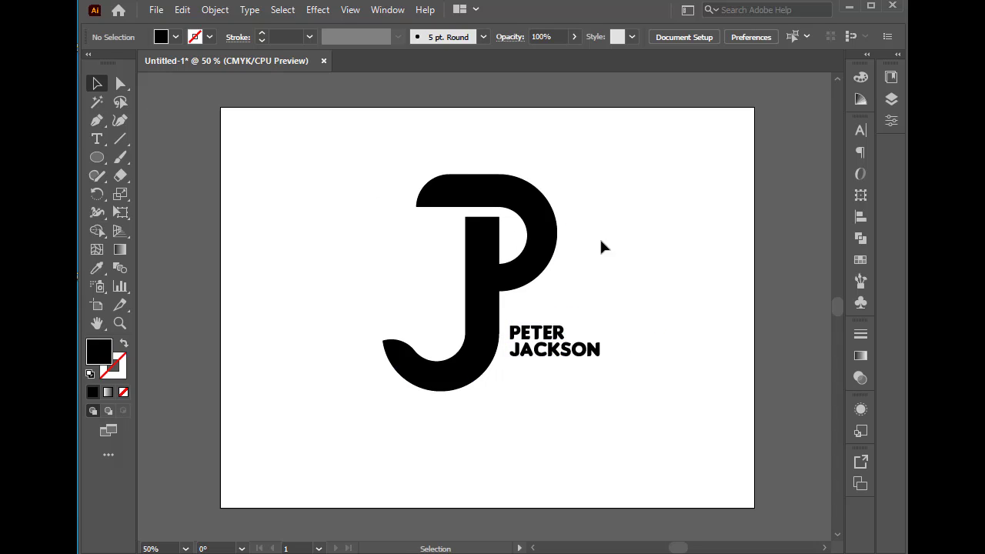
Step: Give the JP shape a muted yellow fill of #d8cd3f and no stroke, keeping the name text black
drag(684, 187, 362, 426)
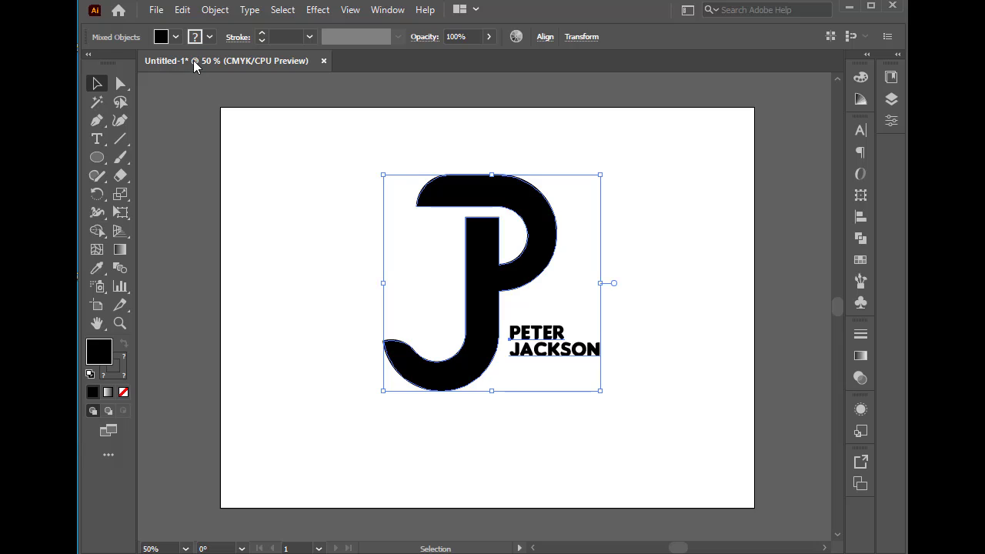
click(175, 37)
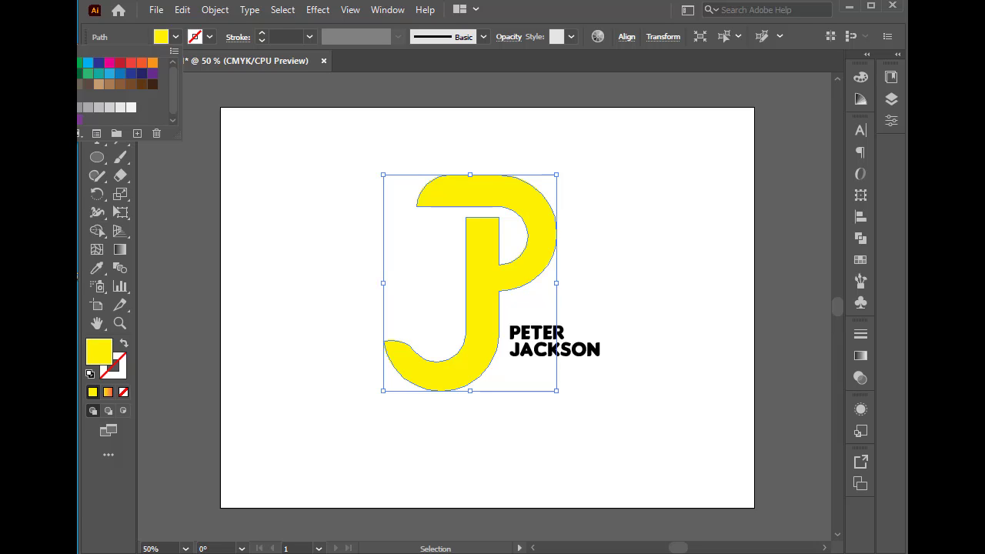
double_click(99, 351)
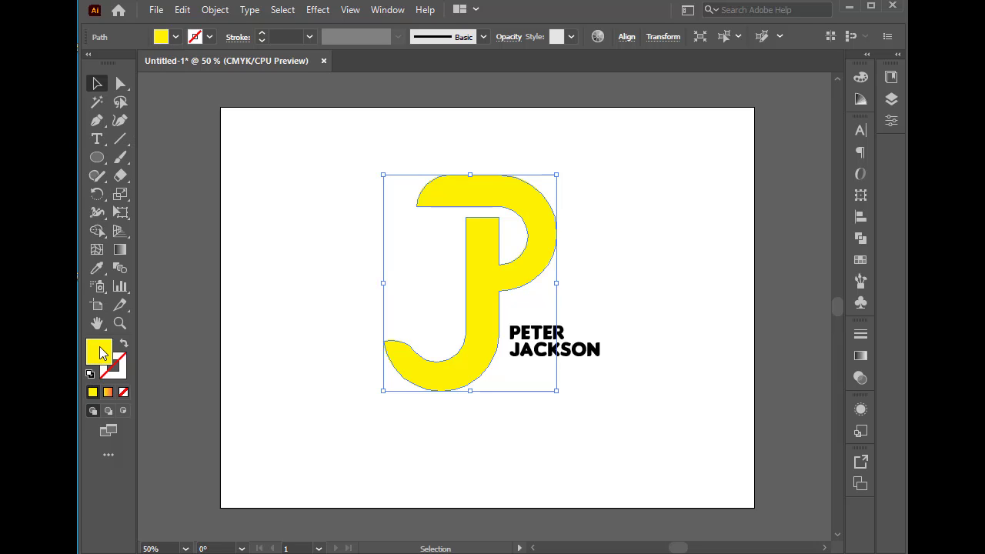
drag(138, 331, 135, 314)
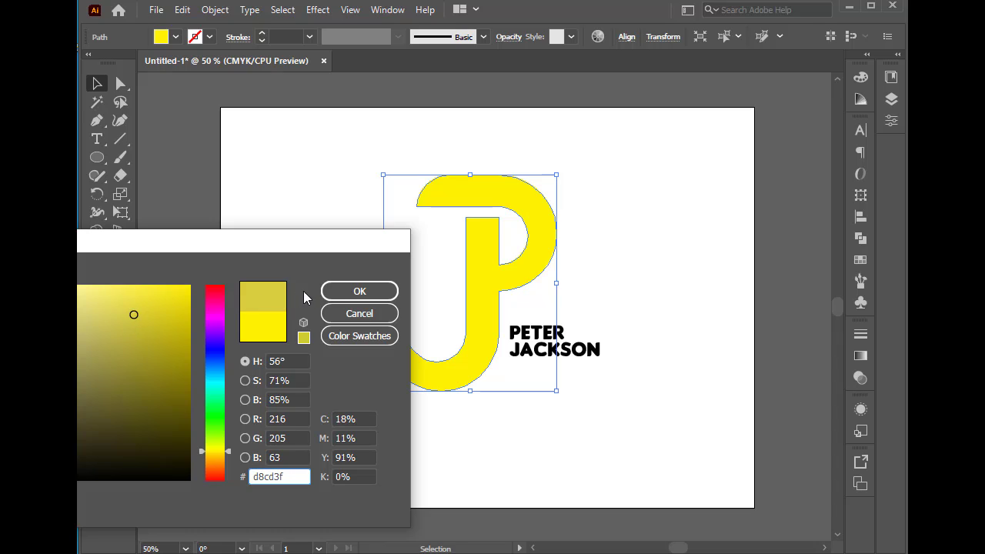
click(331, 289)
click(295, 235)
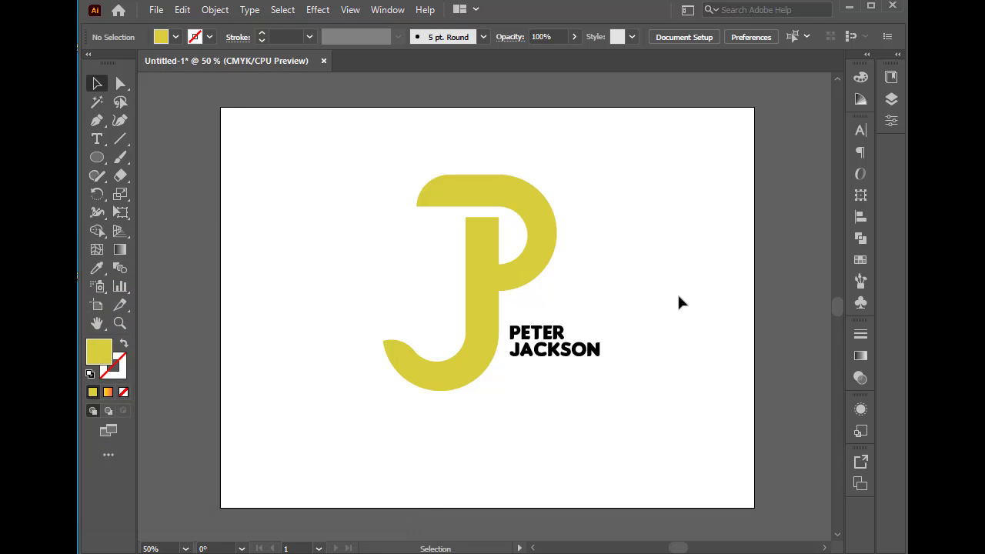